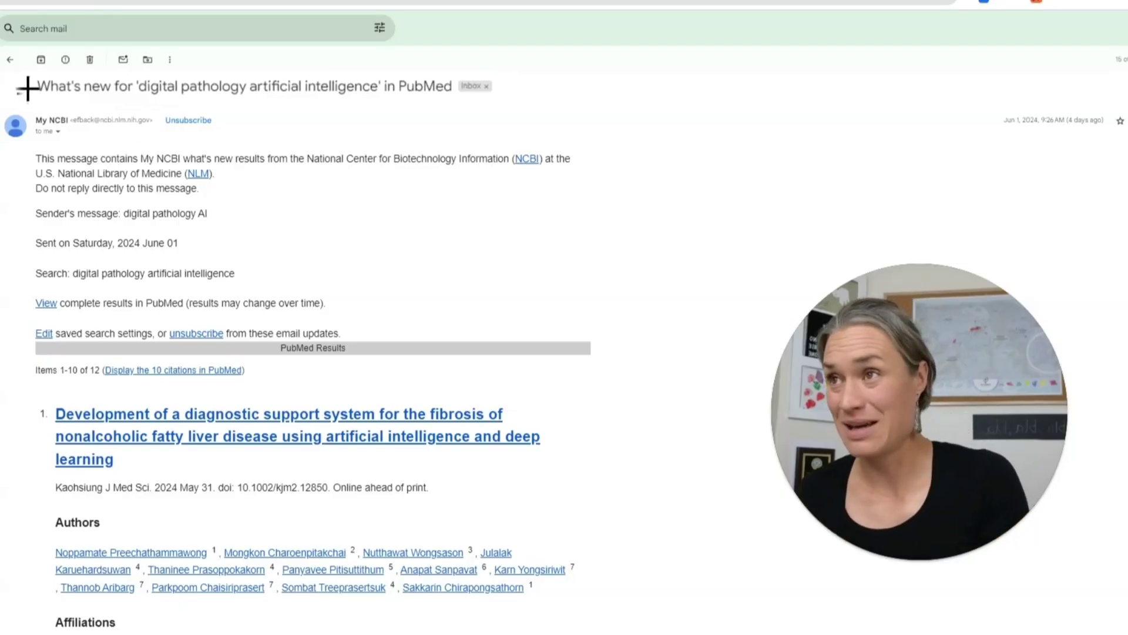
Leave the Gmail alert example for the PubMed home page with an empty search box
left_click_drag(25, 86, 247, 86)
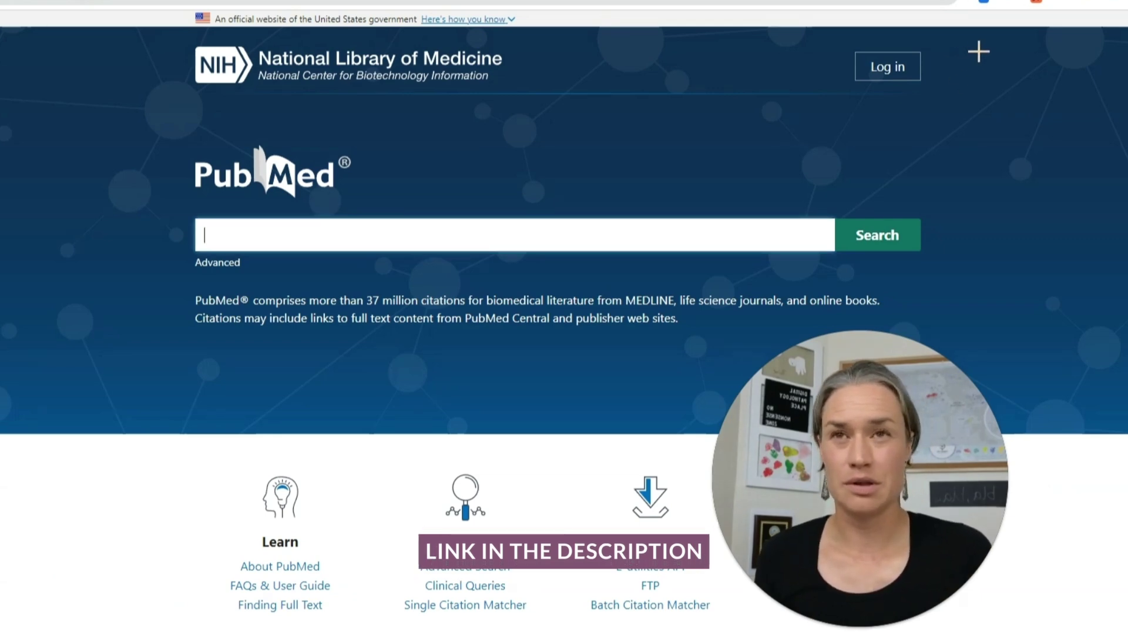
Sign in to PubMed with a Google Account from the NIH login options page
mouse_move(985, 48)
left_mouse_down()
mouse_move(940, 68)
mouse_move(944, 86)
left_mouse_up()
mouse_move(935, 42)
left_mouse_down()
mouse_move(837, 77)
mouse_move(921, 101)
left_mouse_up()
left_click(899, 78)
mouse_move(445, 208)
left_mouse_down()
mouse_move(436, 207)
mouse_move(423, 324)
mouse_move(438, 558)
mouse_move(457, 565)
left_mouse_up()
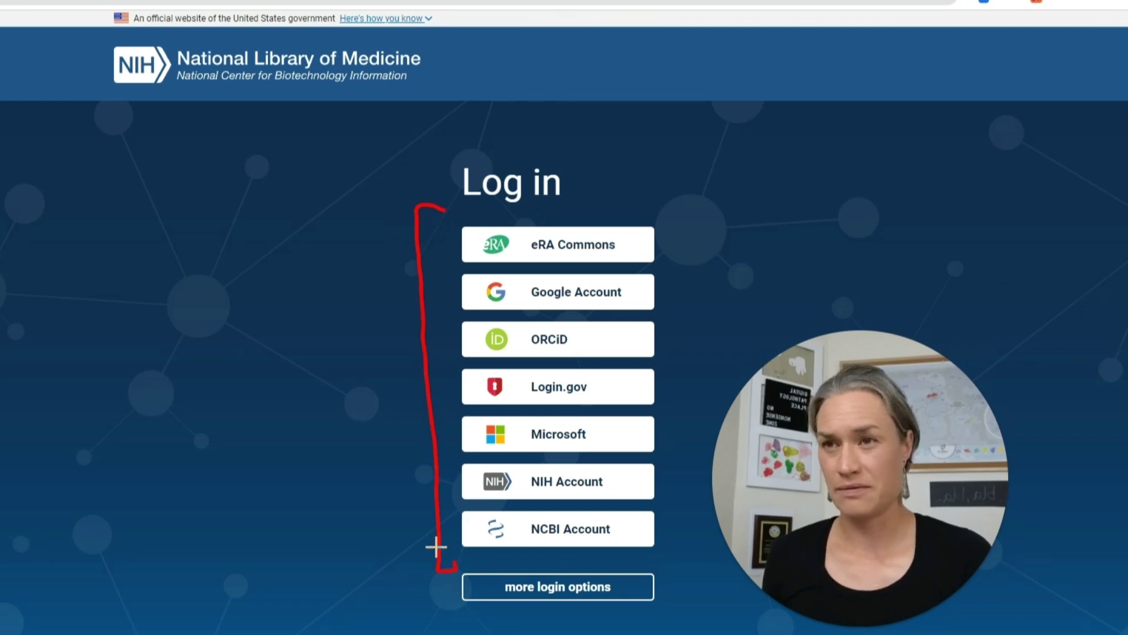
left_click_drag(364, 294, 457, 292)
mouse_move(438, 281)
left_mouse_down()
mouse_move(449, 300)
mouse_move(436, 313)
left_mouse_up()
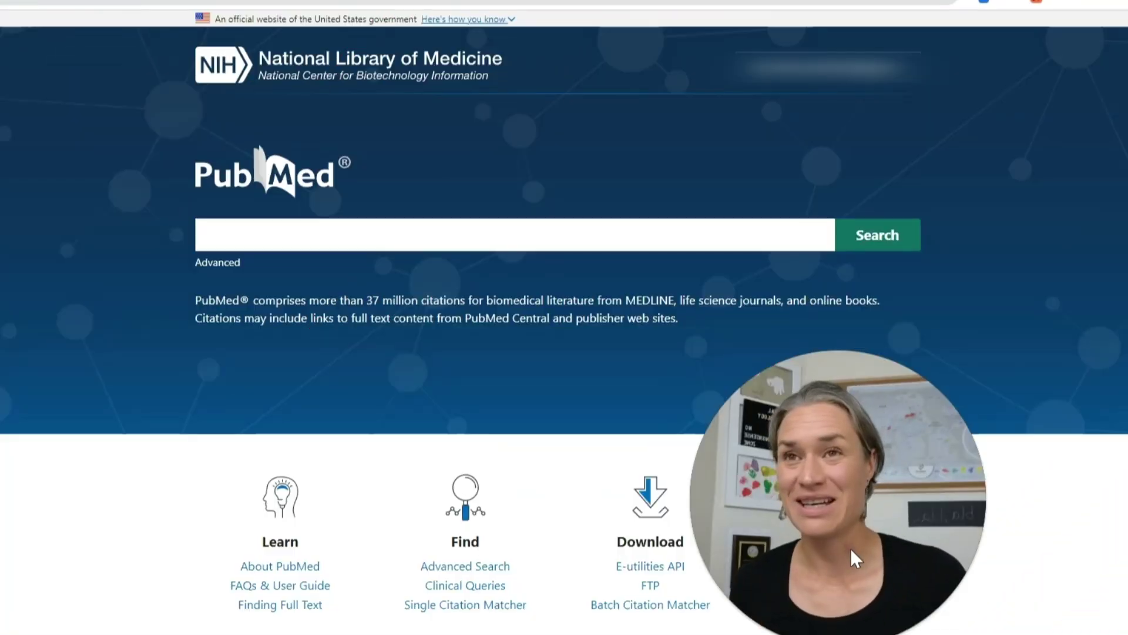
Go to the My NCBI dashboard from the account menu, showing no saved searches
left_click(822, 70)
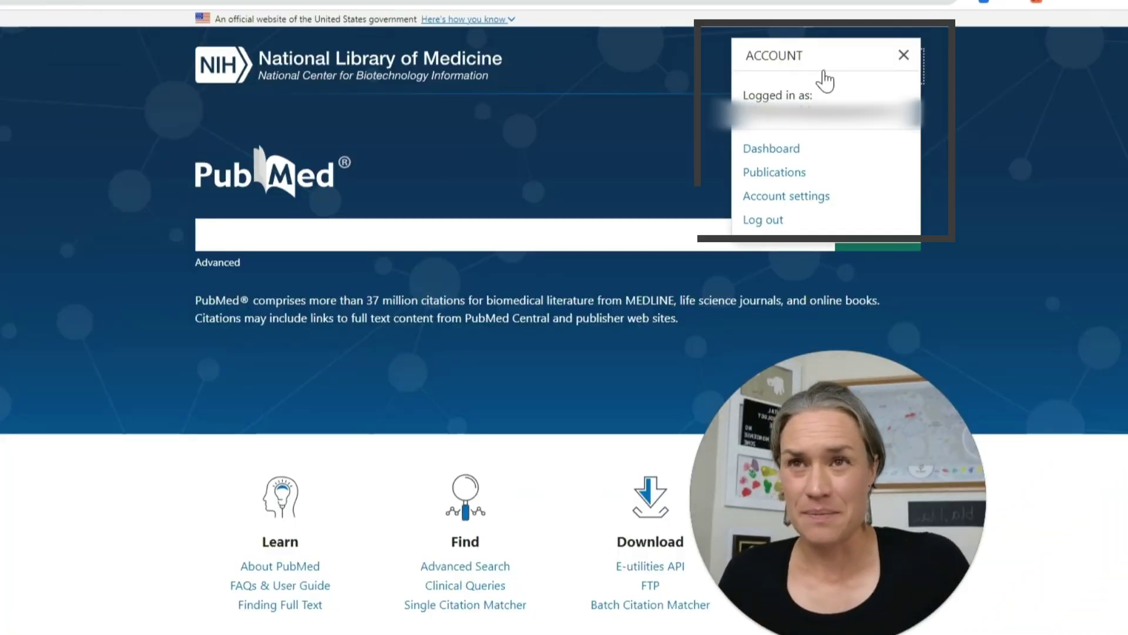
left_click(814, 198)
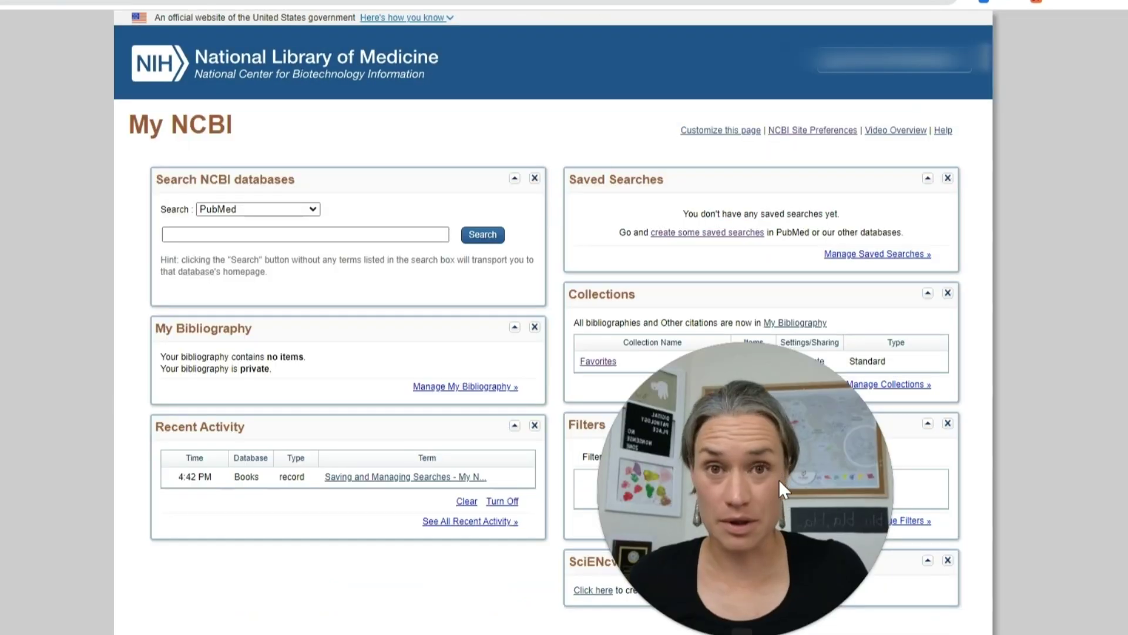
left_click(940, 62)
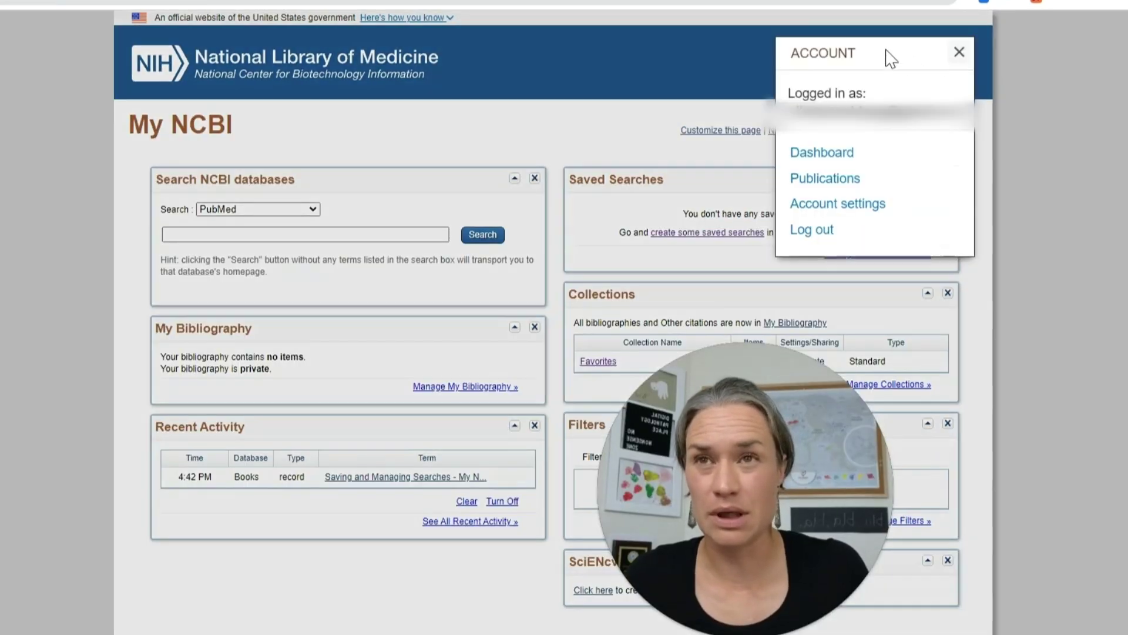
left_click(825, 156)
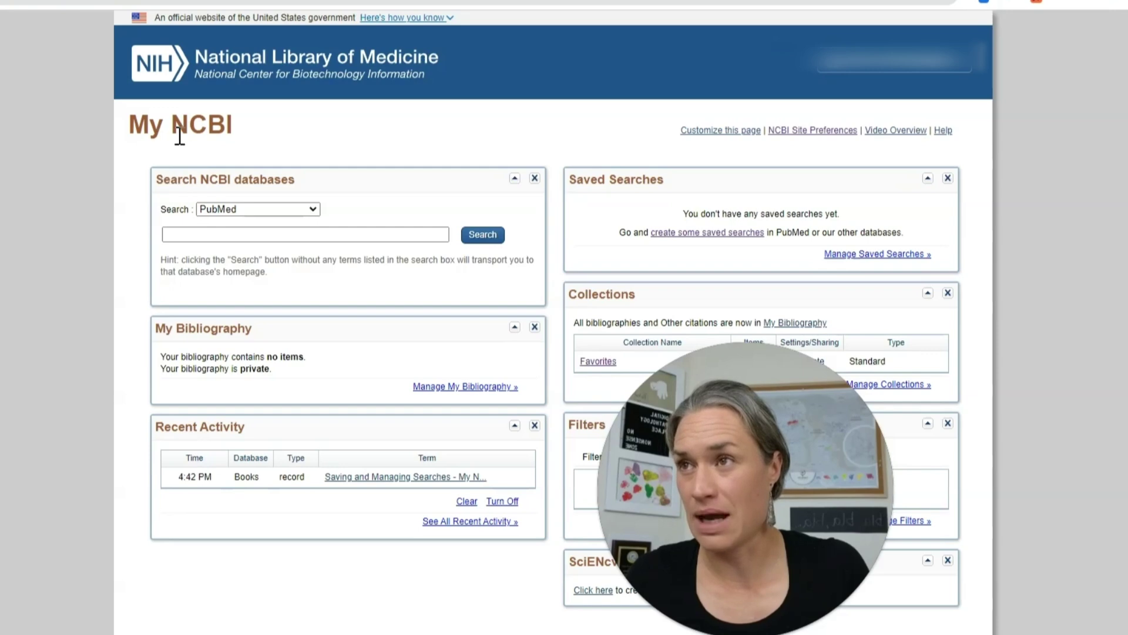
Rerun the 'digital pathology artificial intelligence' query from search history, returning 2,057 results
left_click(206, 234)
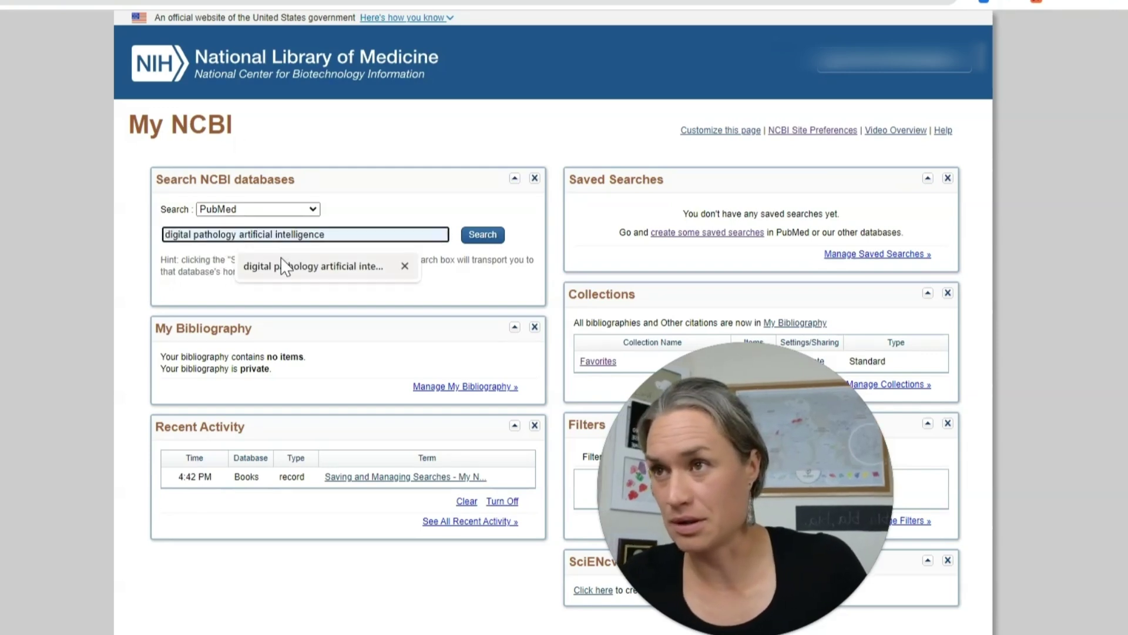
left_click(297, 277)
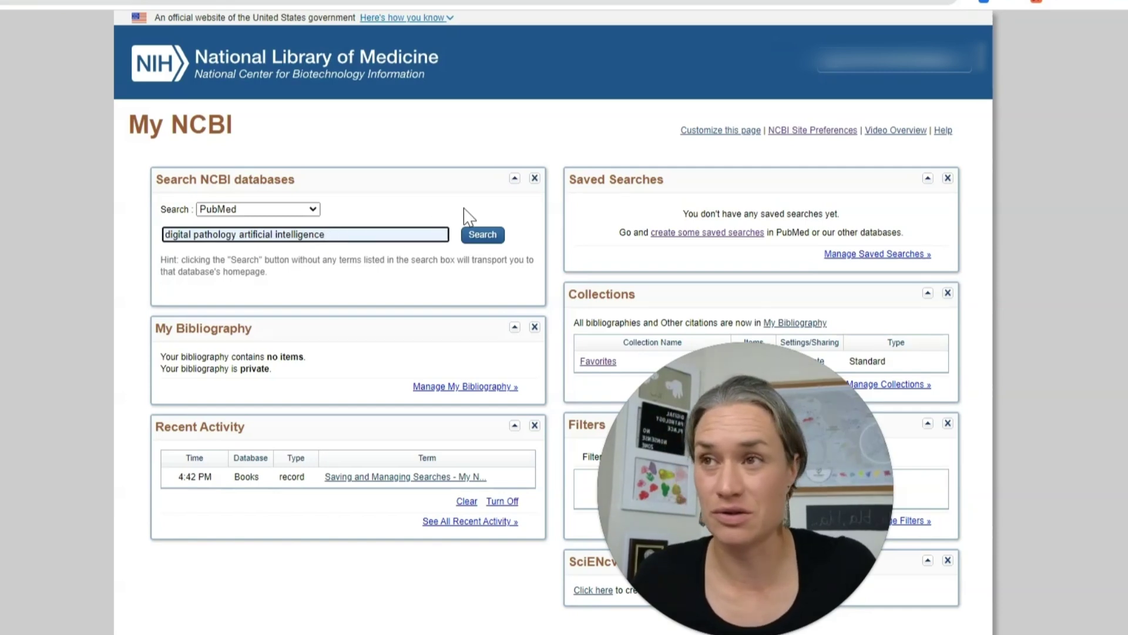
left_click(497, 237)
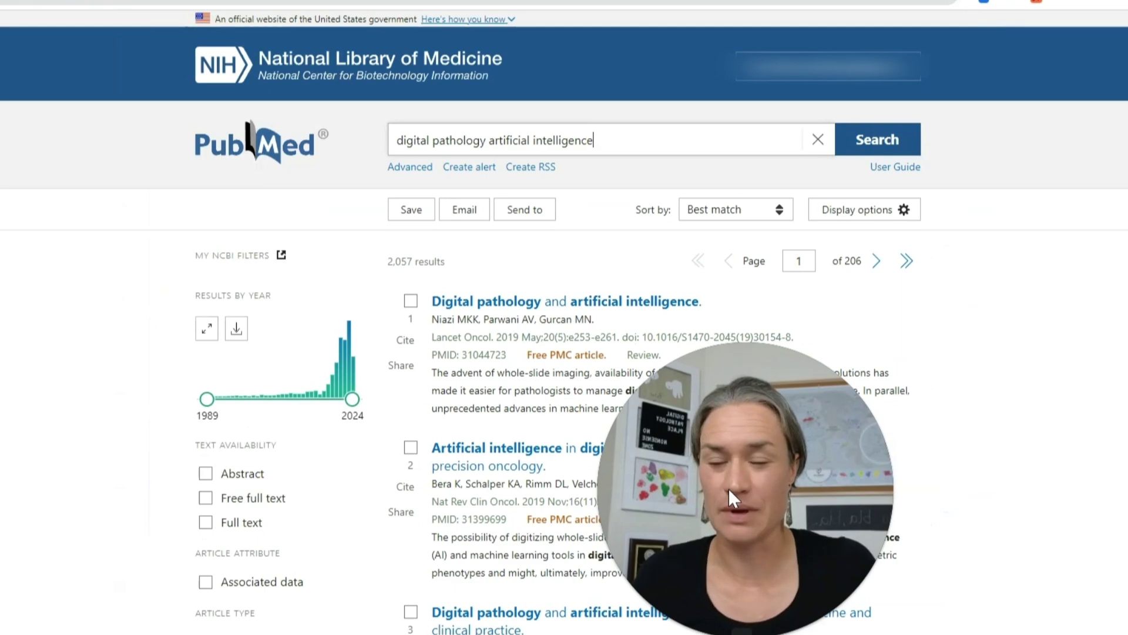
Sort the 2,057 results by Most recent, putting the June 4, 2024 article first
left_click_drag(705, 301, 434, 300)
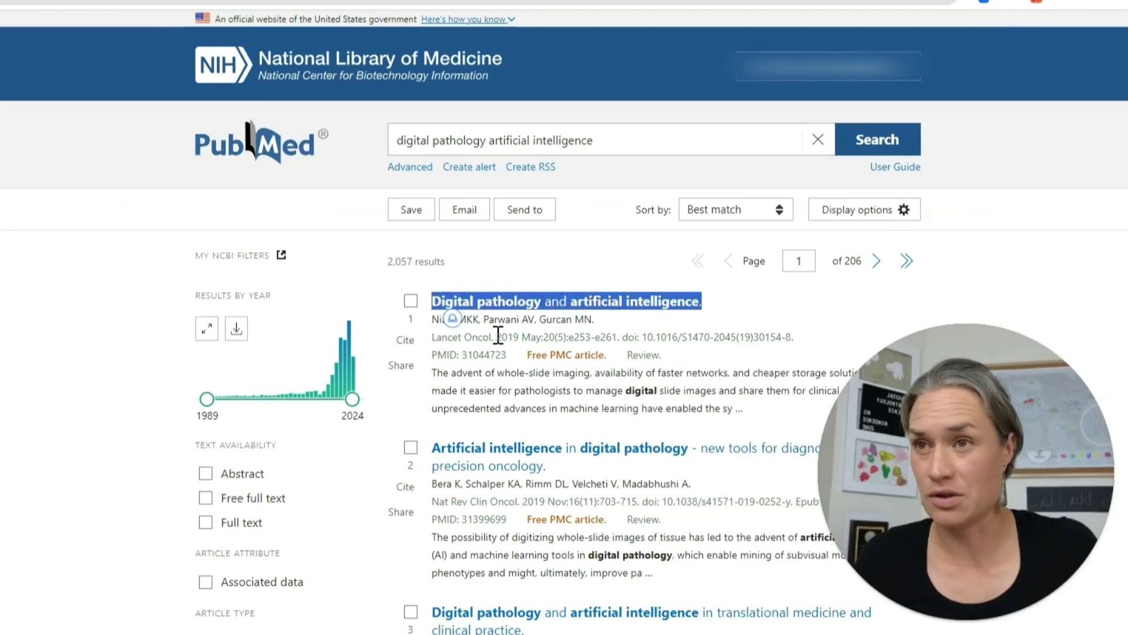
left_click_drag(497, 336, 522, 337)
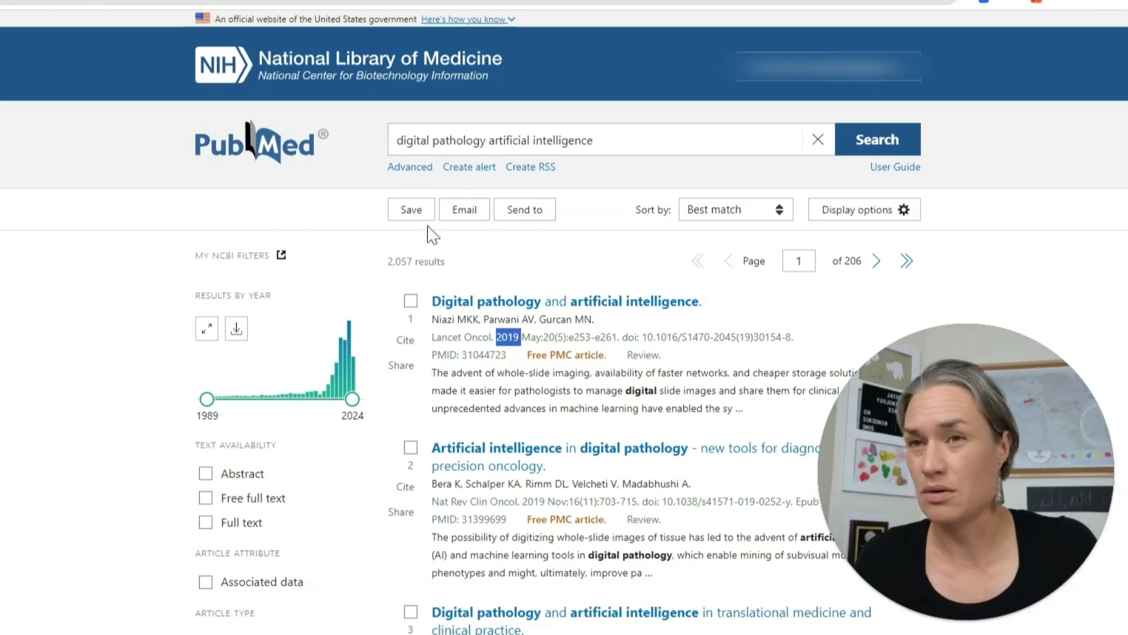
left_click(754, 213)
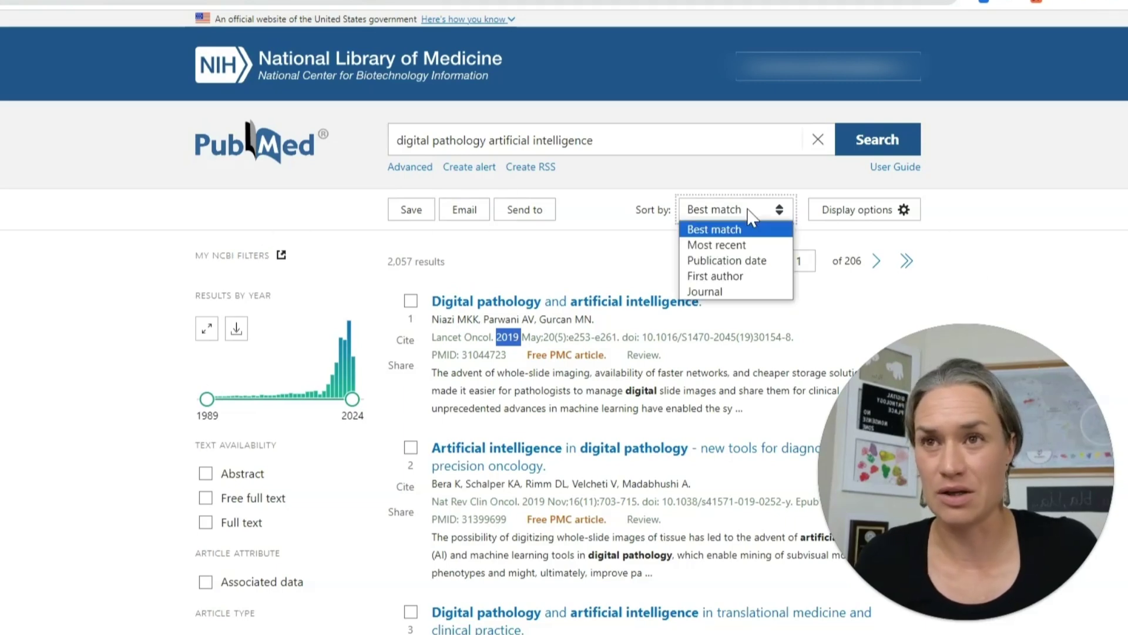
left_click(750, 243)
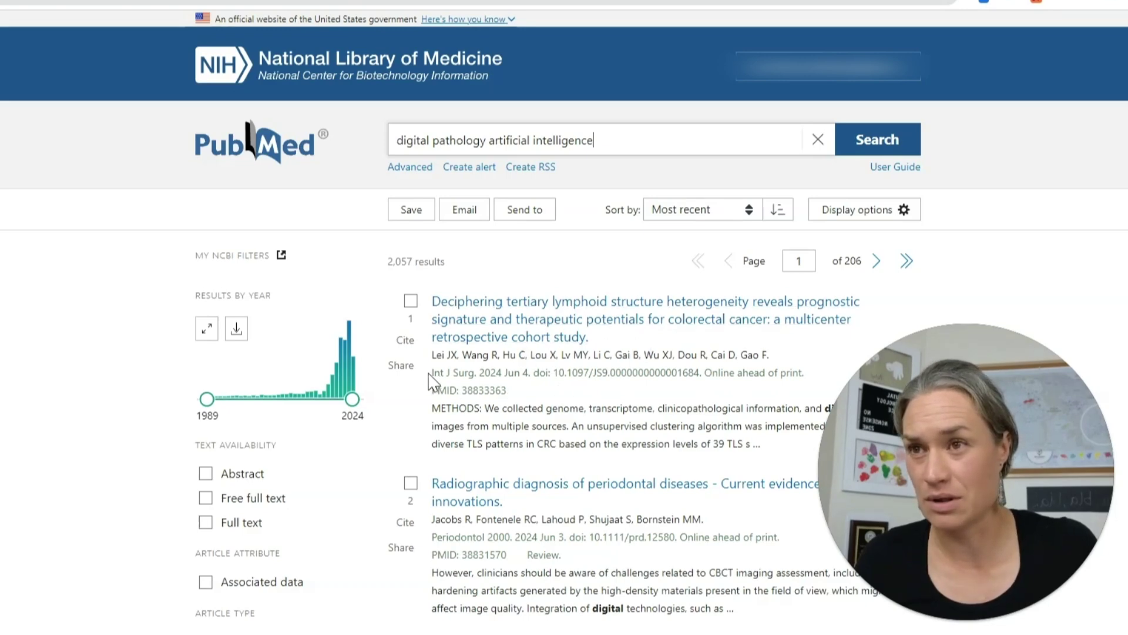
left_click_drag(481, 372, 531, 368)
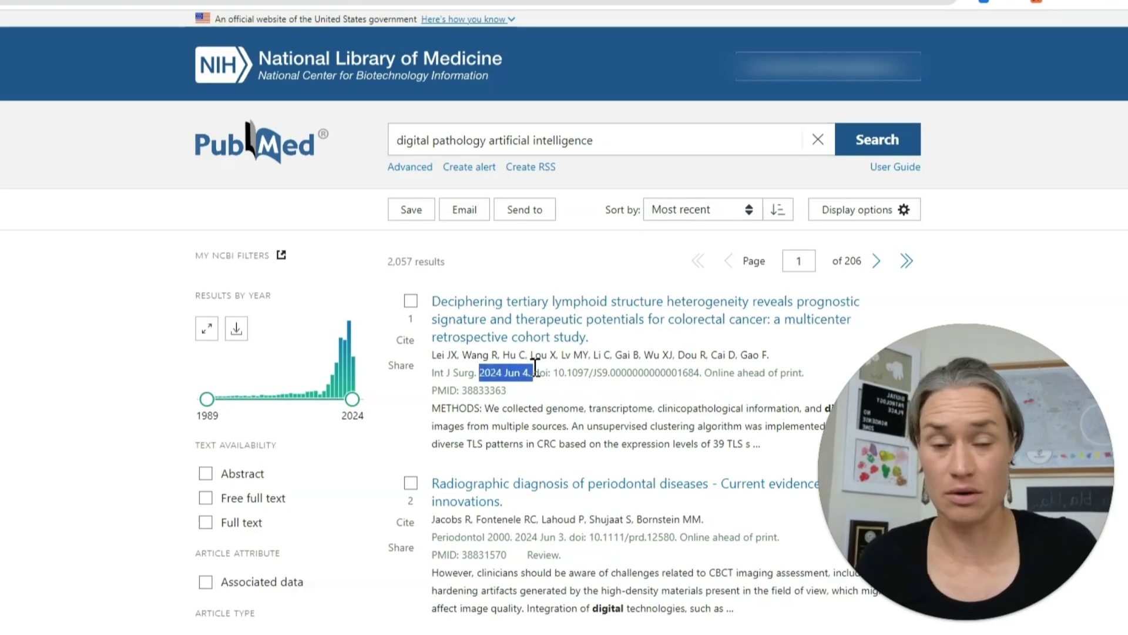
scroll(419, 186, "down", 7)
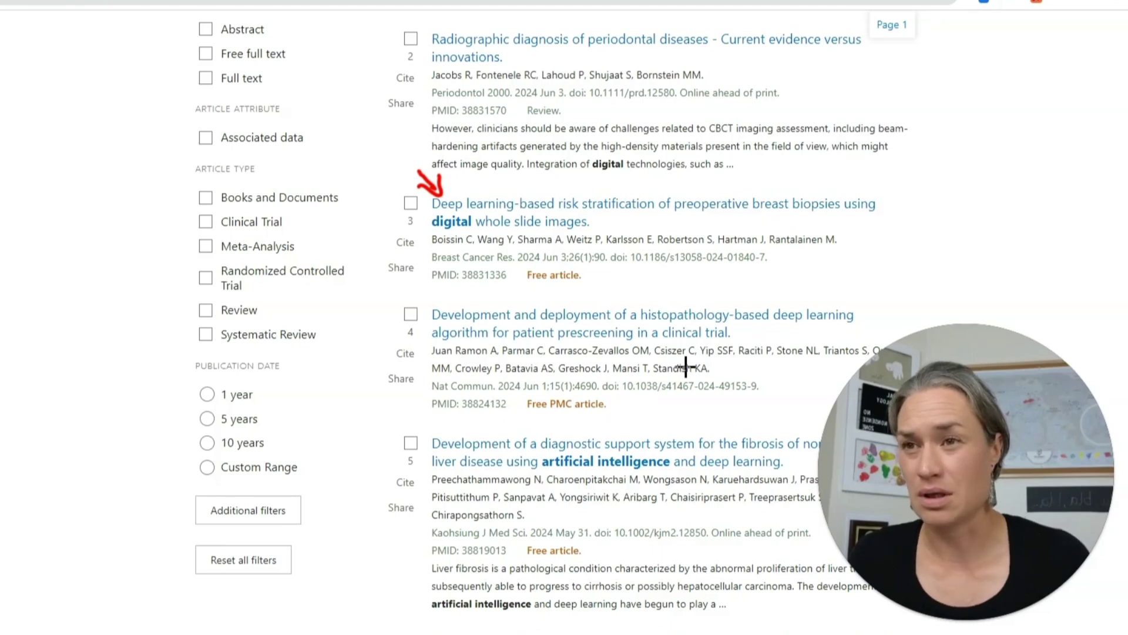
scroll(686, 366, "up", 1)
scroll(686, 367, "down", 6)
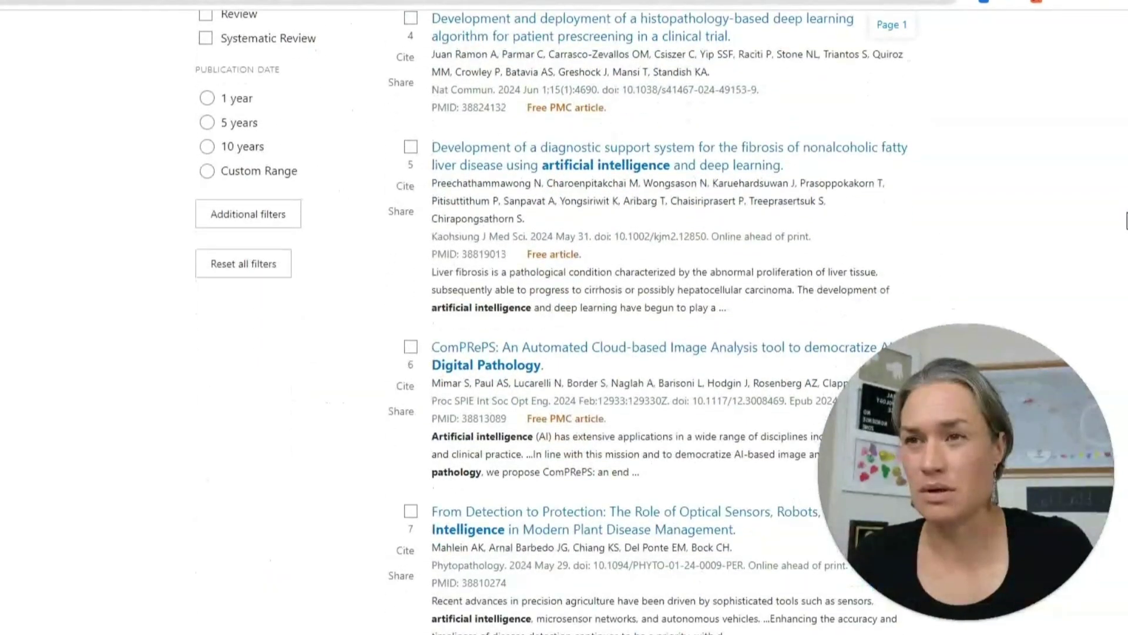
scroll(685, 366, "down", 2)
scroll(787, 170, "down", 6)
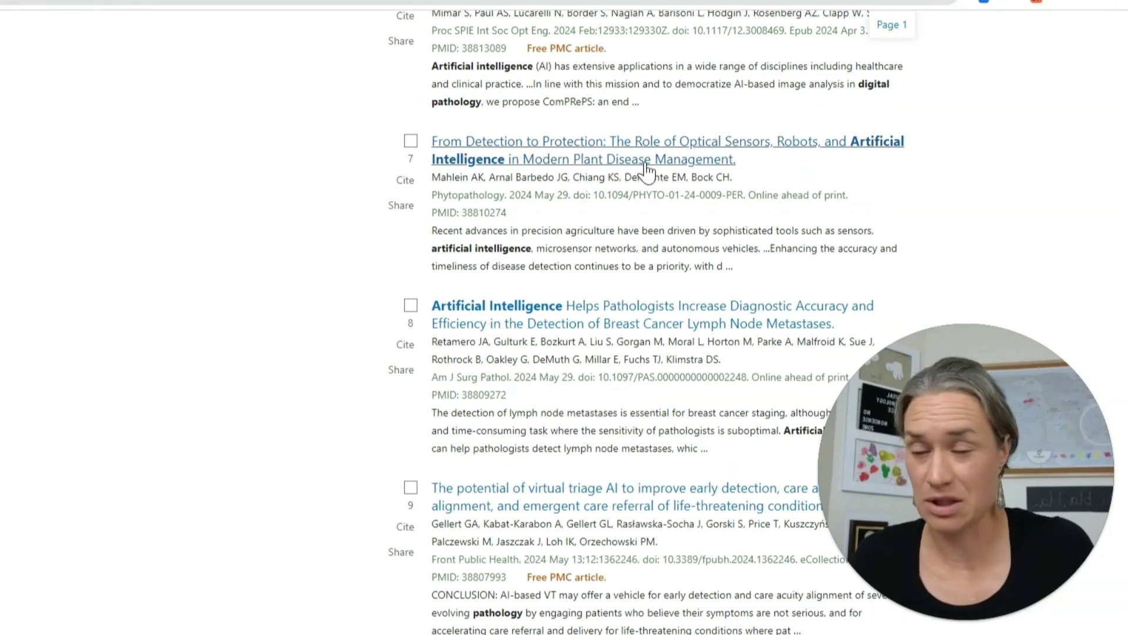
scroll(870, 203, "down", 2)
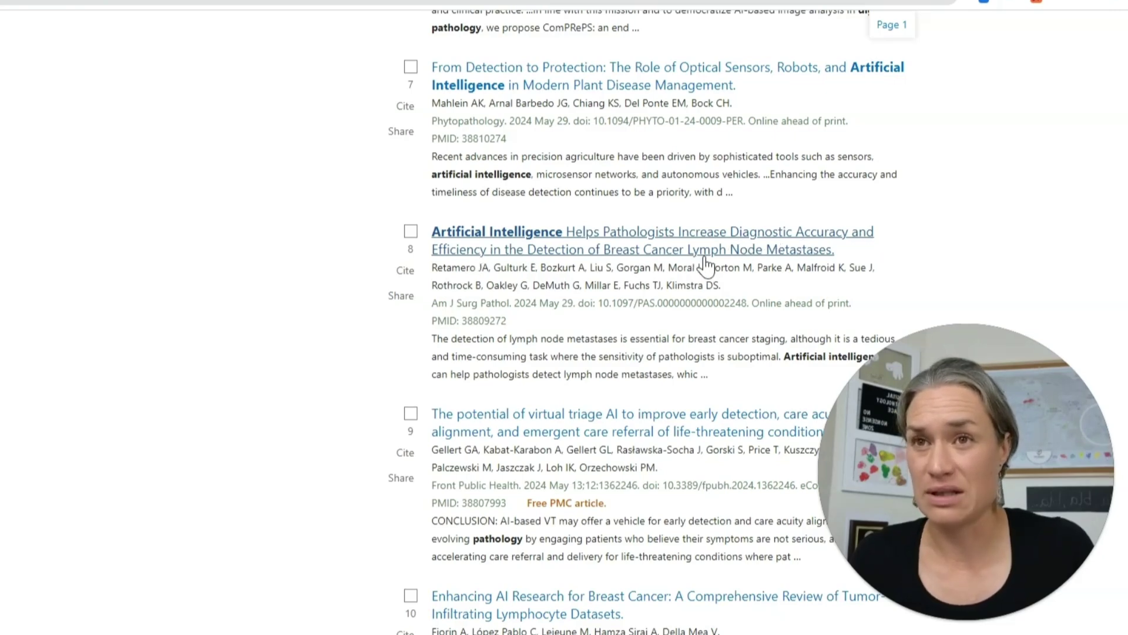
scroll(750, 229, "down", 1)
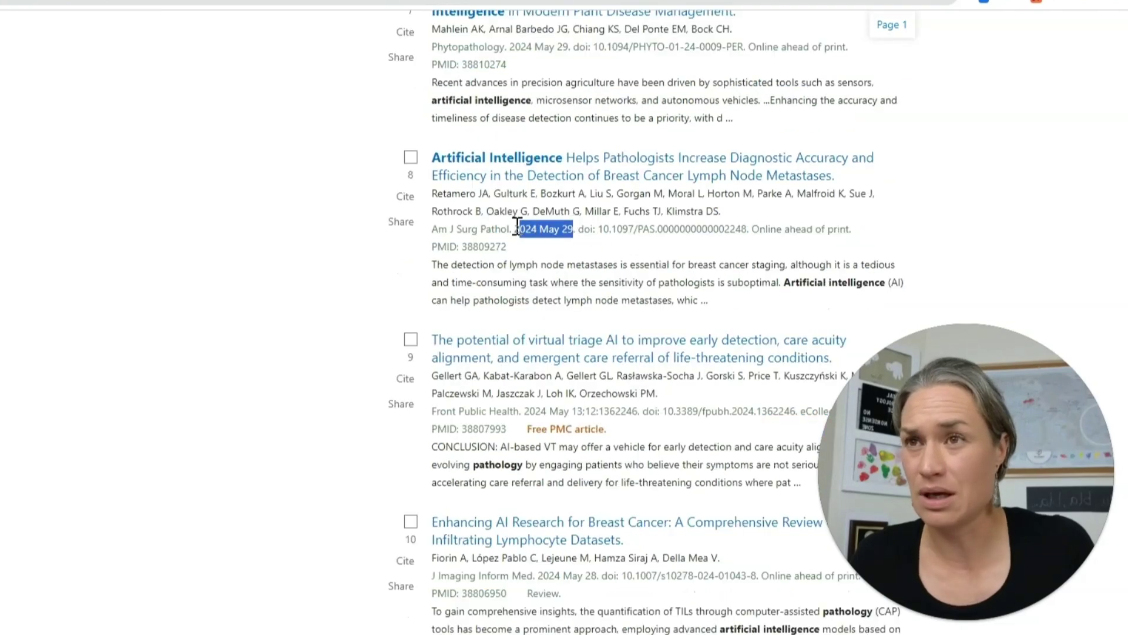
scroll(1060, 201, "down", 1)
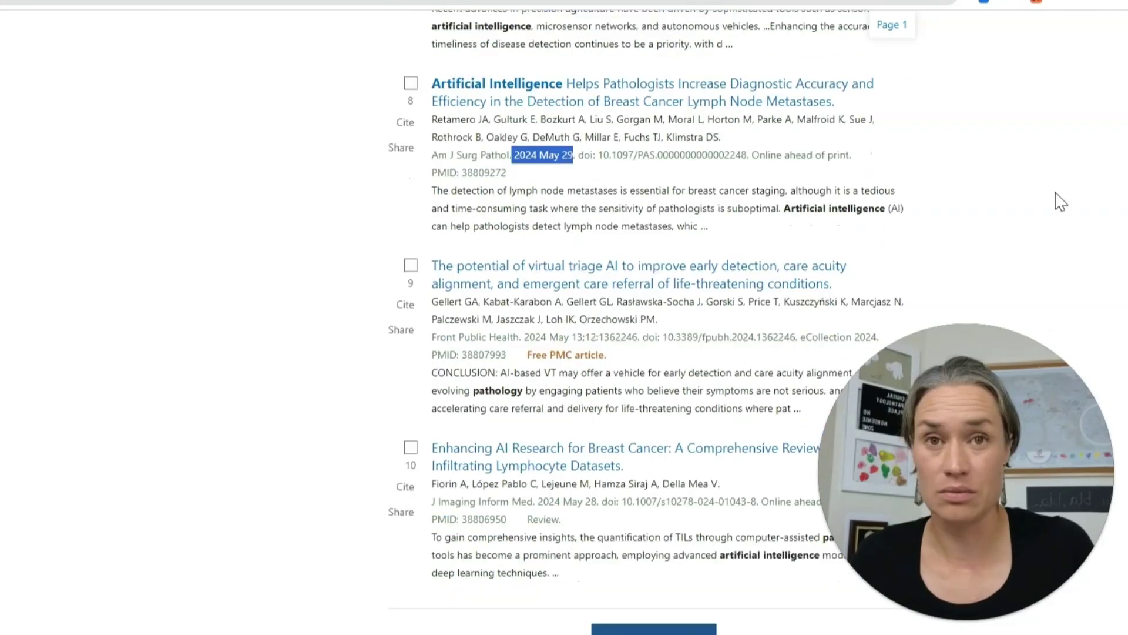
scroll(1061, 201, "up", 2)
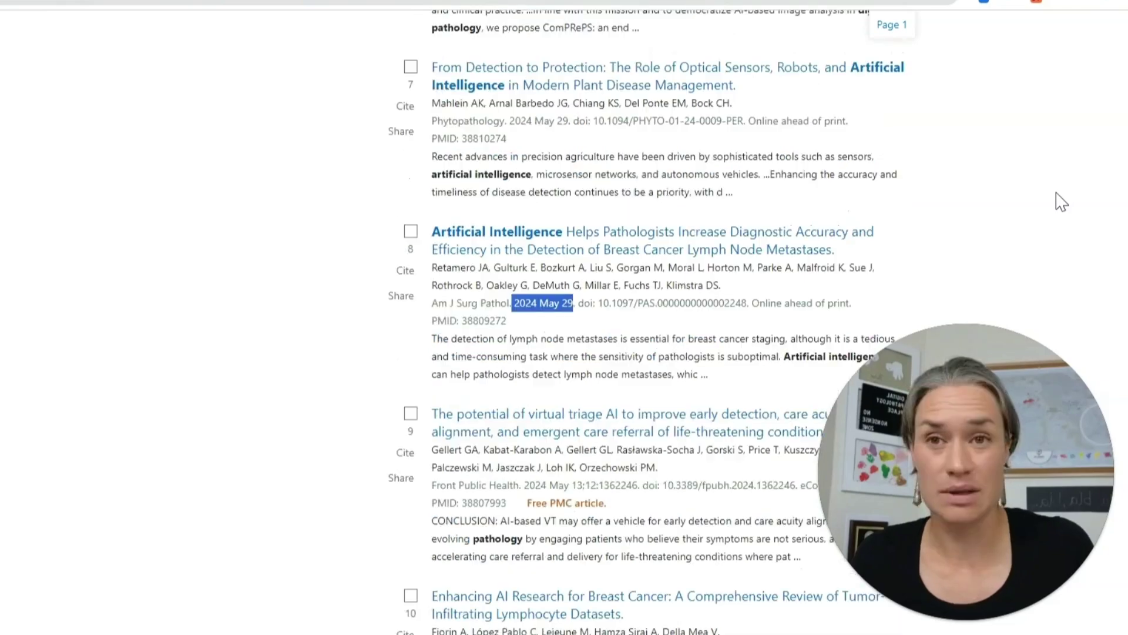
scroll(1070, 200, "down", 3)
scroll(1071, 200, "up", 10)
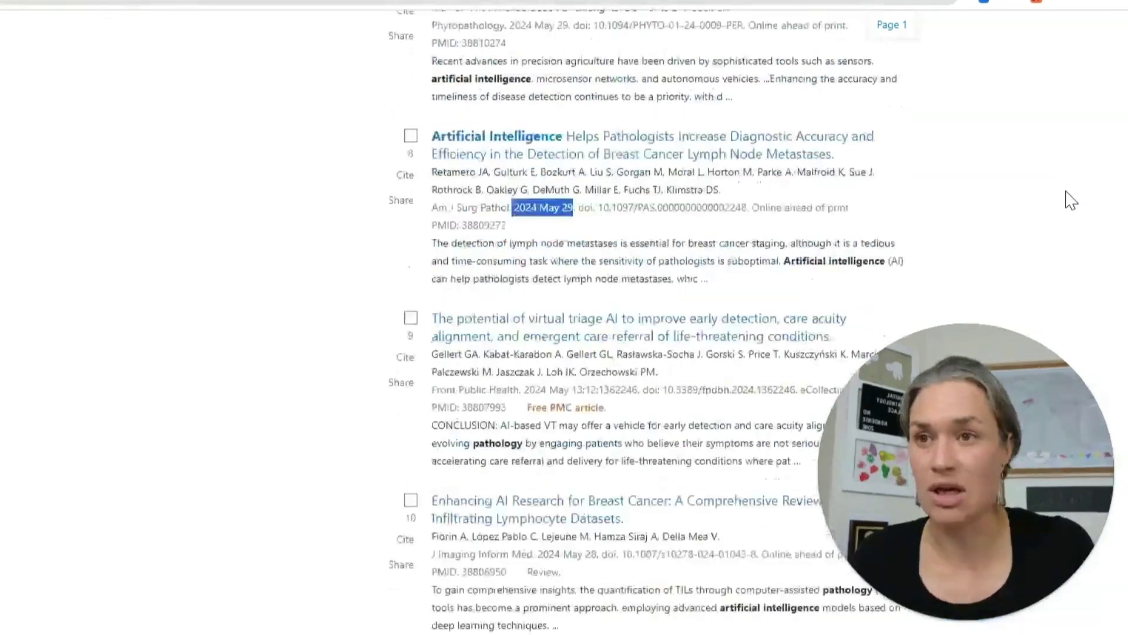
scroll(1070, 200, "up", 9)
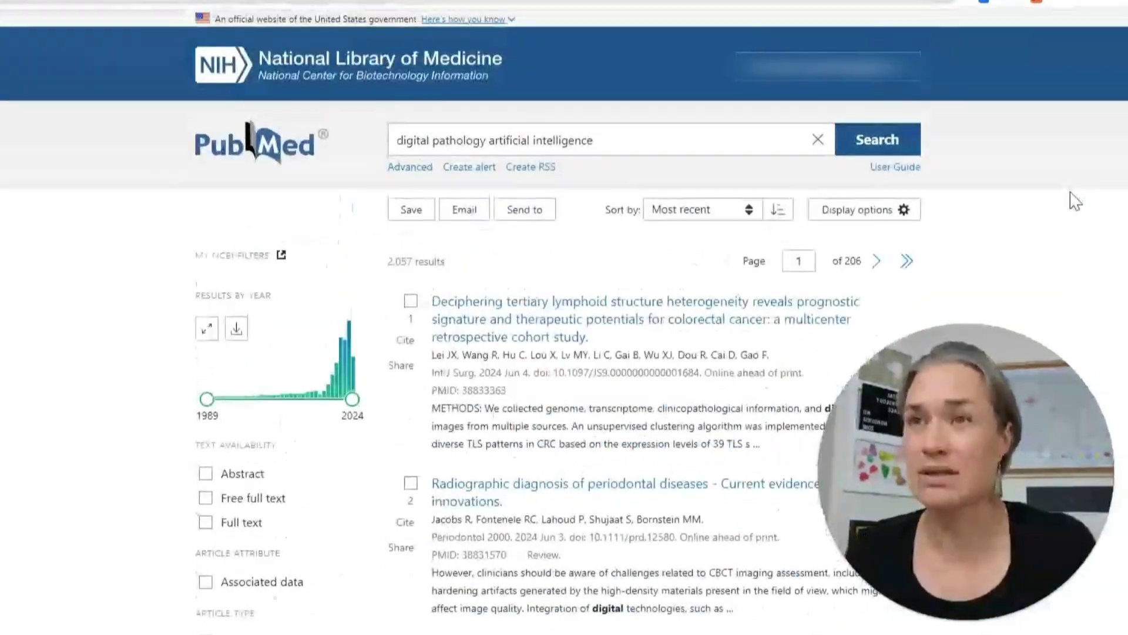
scroll(1074, 201, "down", 2)
scroll(1076, 201, "up", 2)
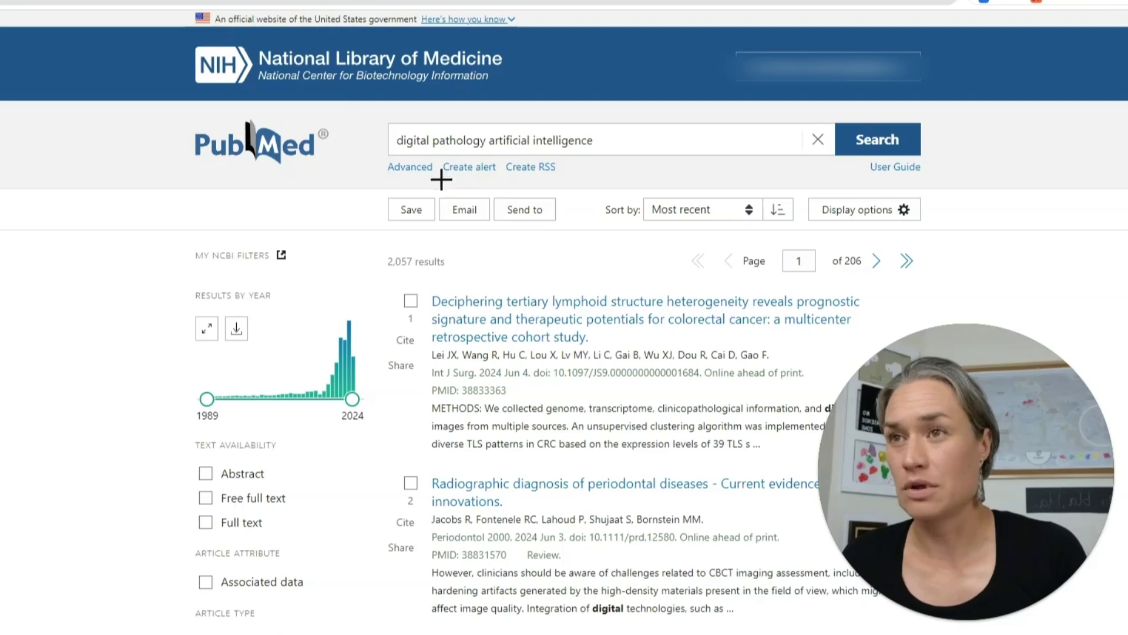
Create an email alert and shorten the saved search name to 'digital pathology'
left_click(468, 167)
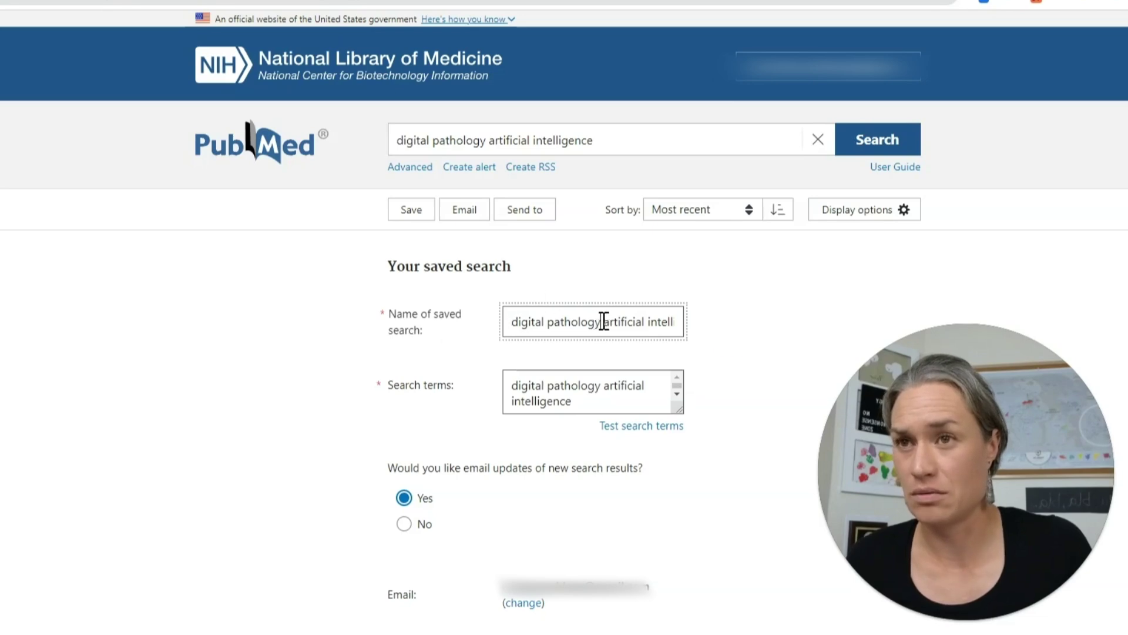
left_click_drag(602, 321, 713, 333)
key("BackSpace")
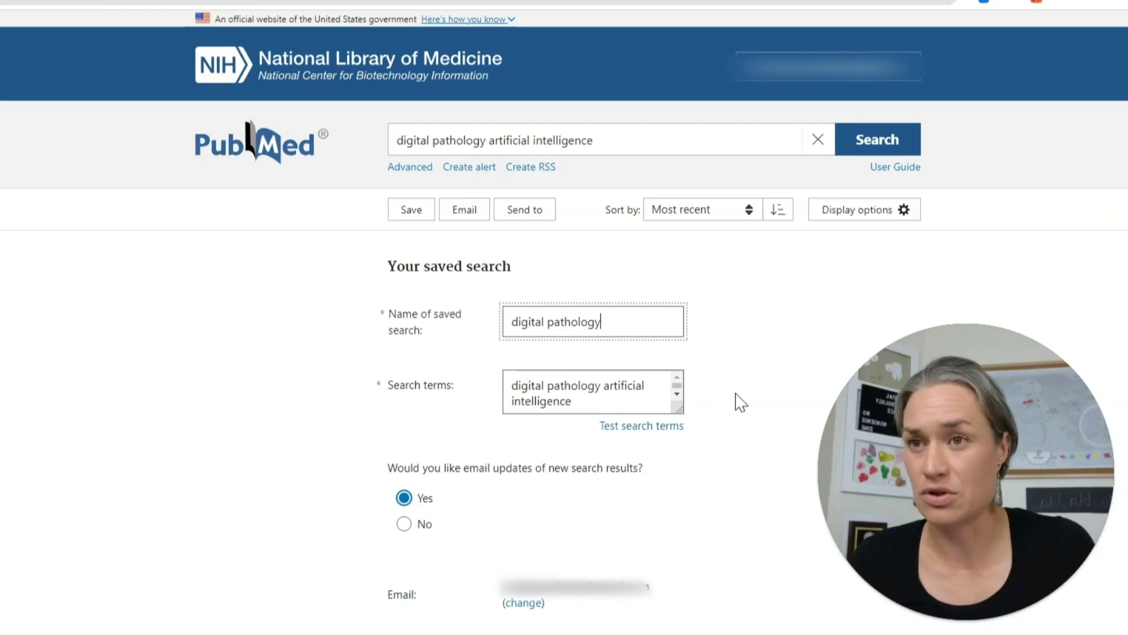
scroll(746, 398, "down", 1)
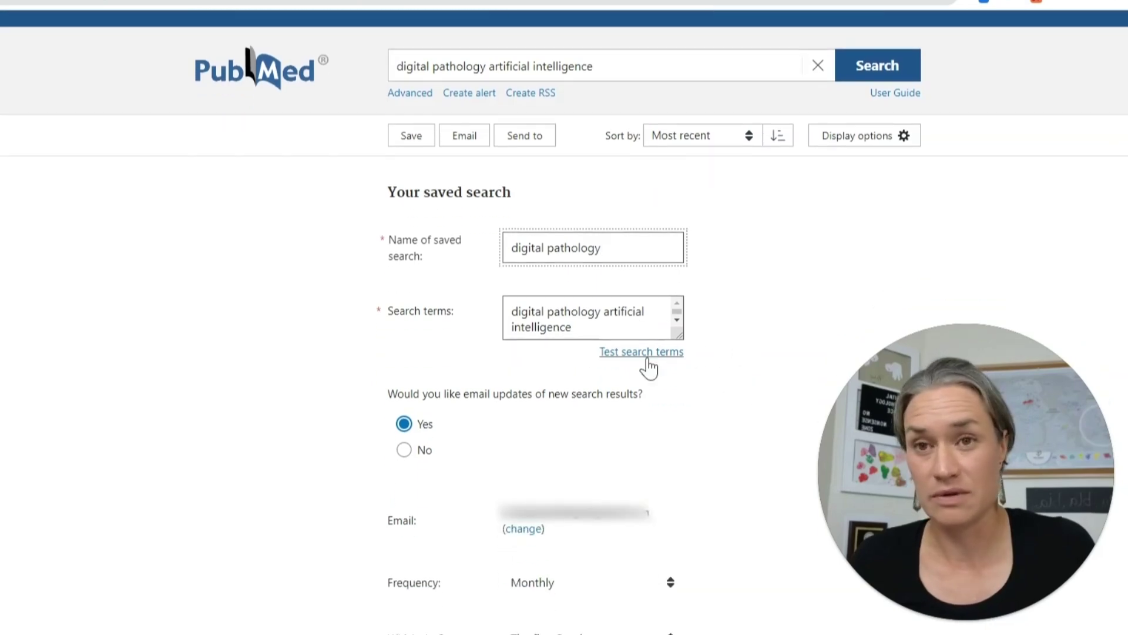
scroll(508, 344, "down", 1)
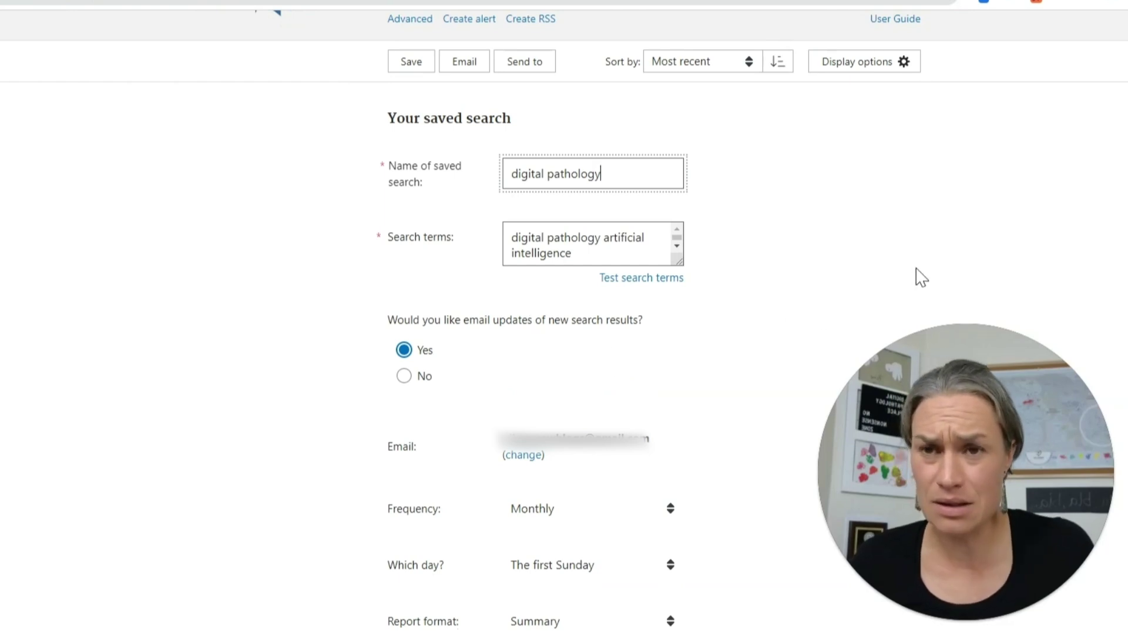
scroll(866, 329, "down", 1)
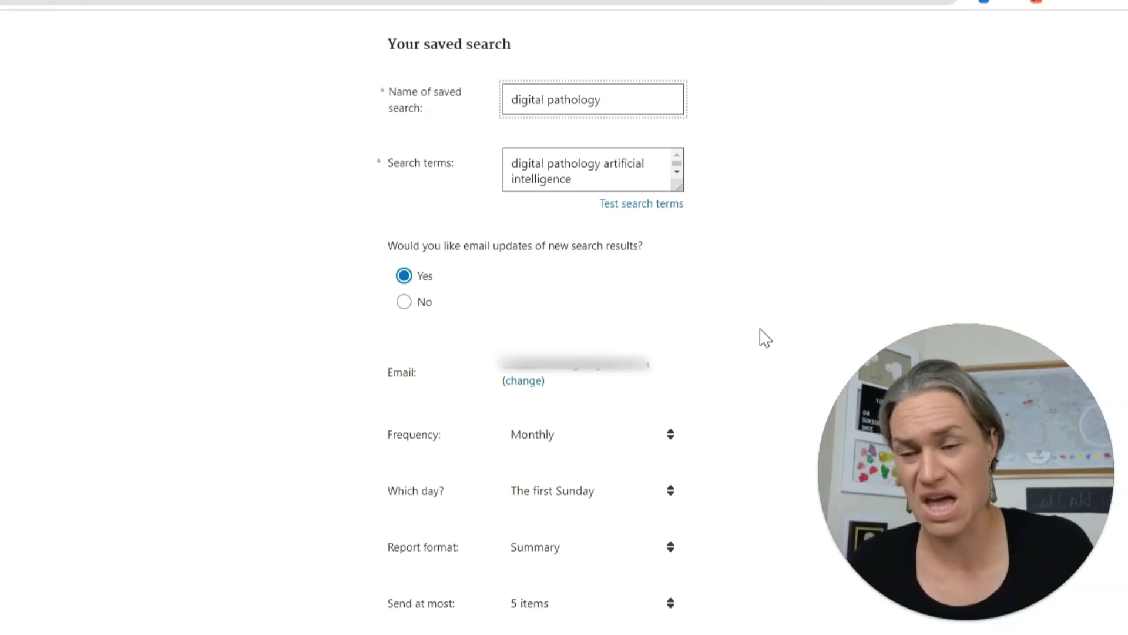
scroll(753, 385, "down", 2)
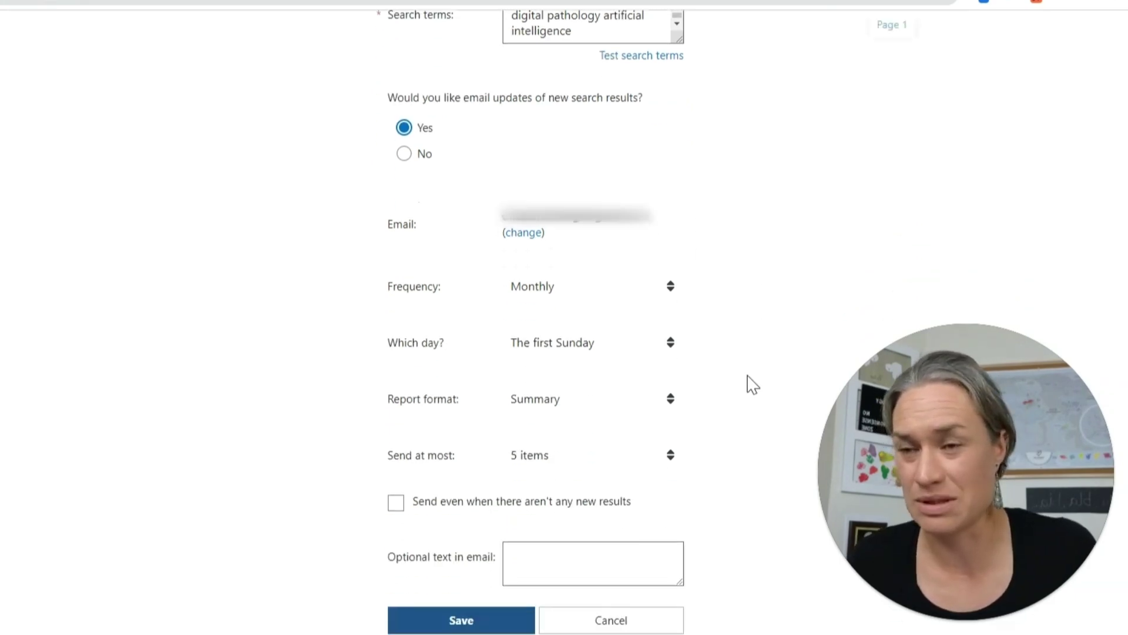
Set the alert to Weekly on Saturday, Summary format, with at most 5 items
left_click(670, 286)
left_click(566, 330)
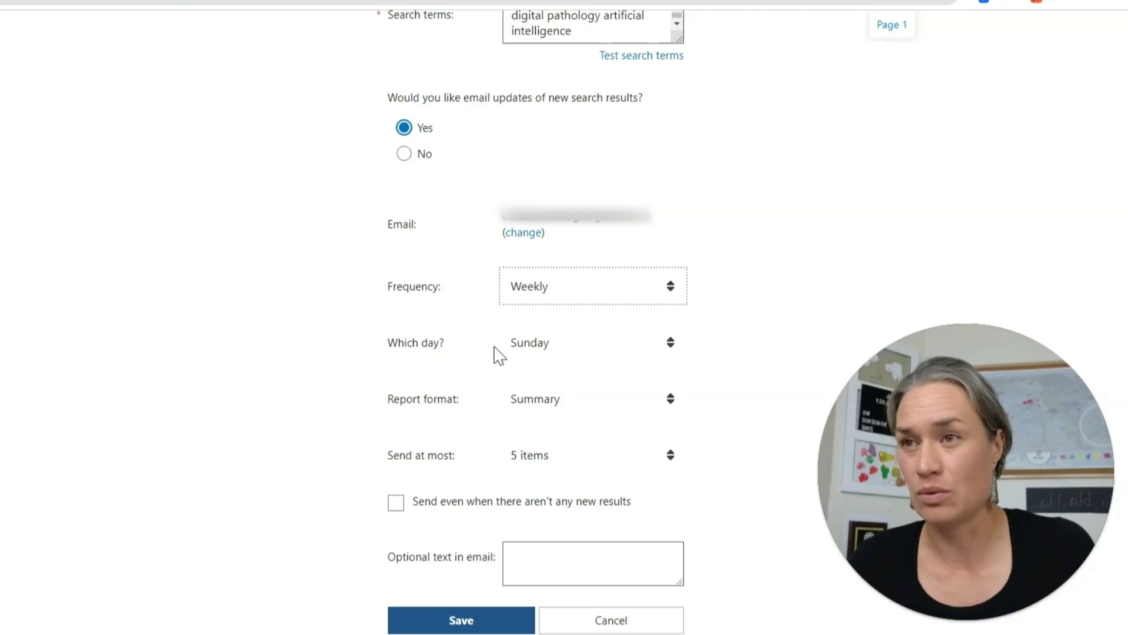
left_click(674, 344)
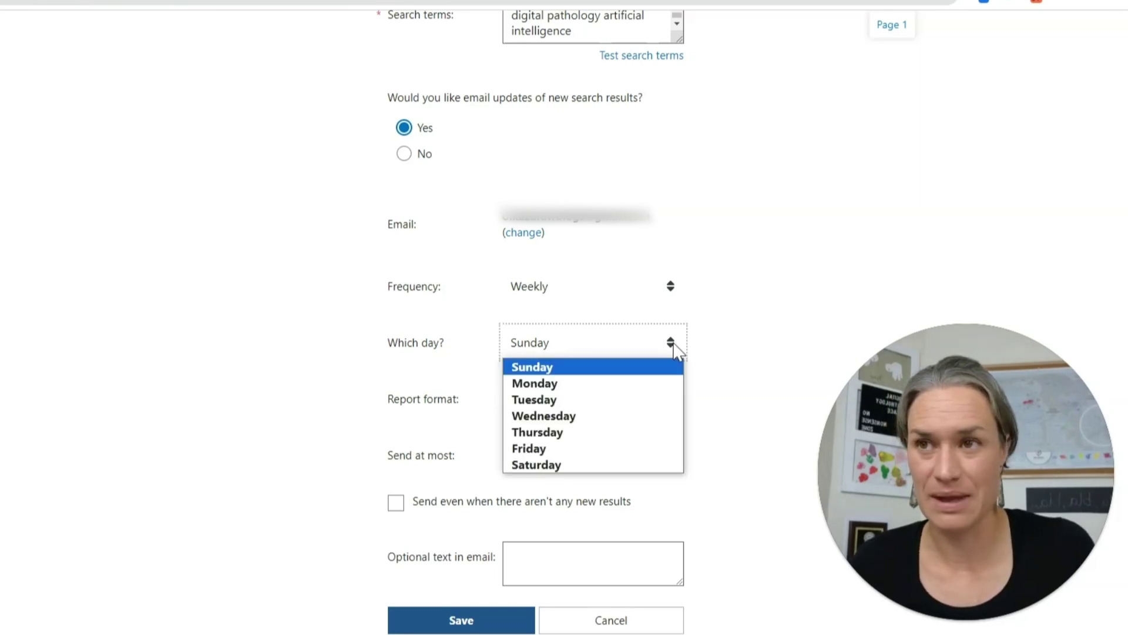
left_click(567, 462)
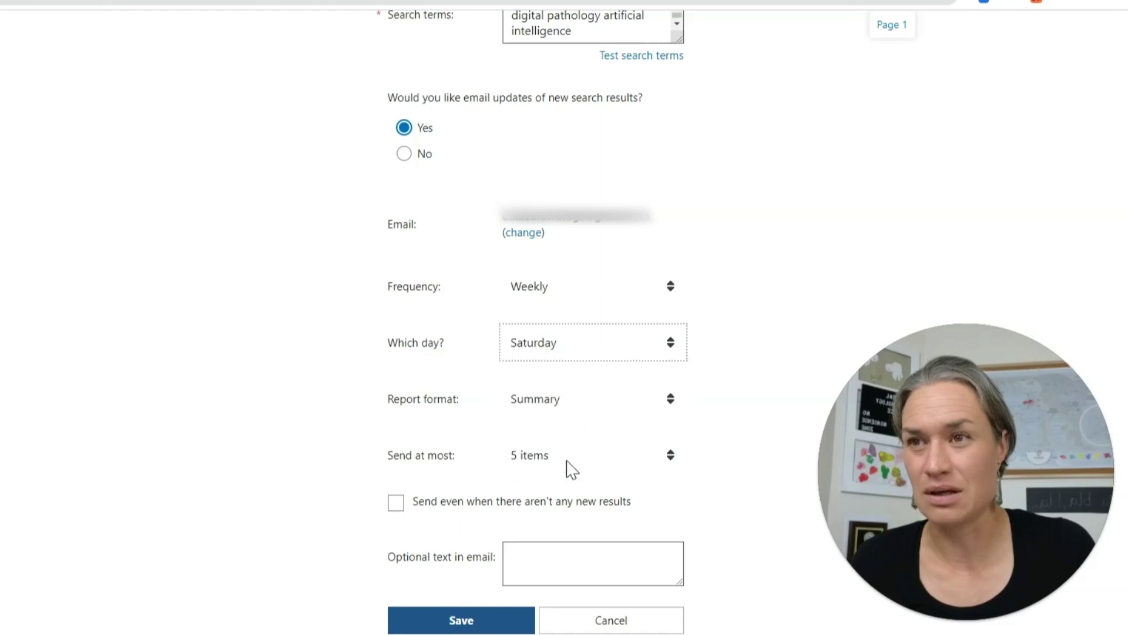
left_click(554, 409)
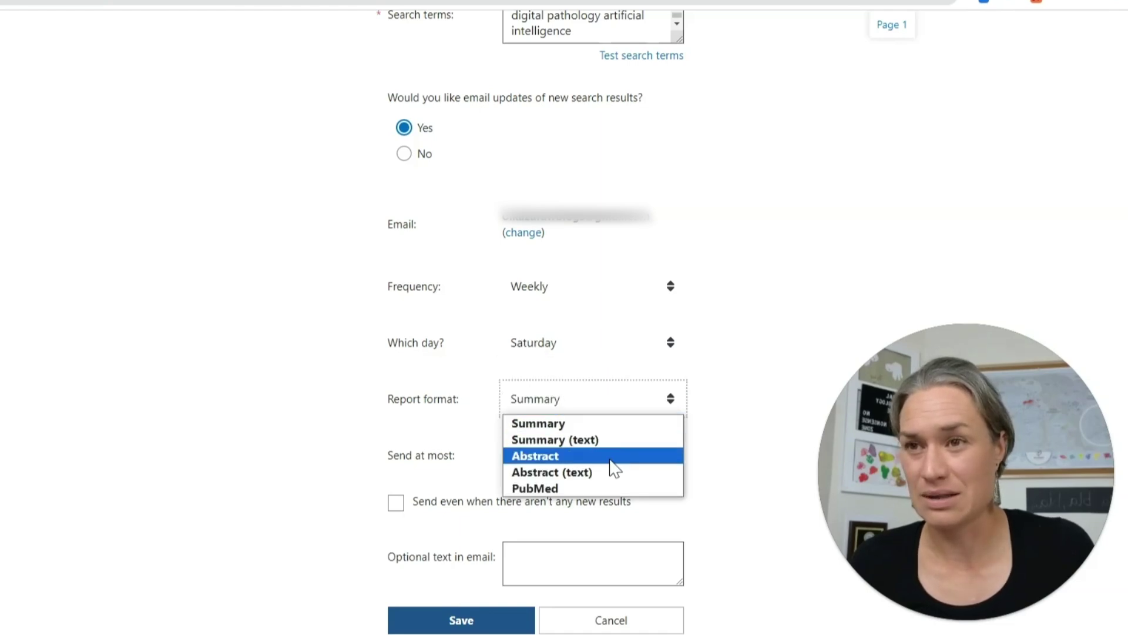
left_click(614, 423)
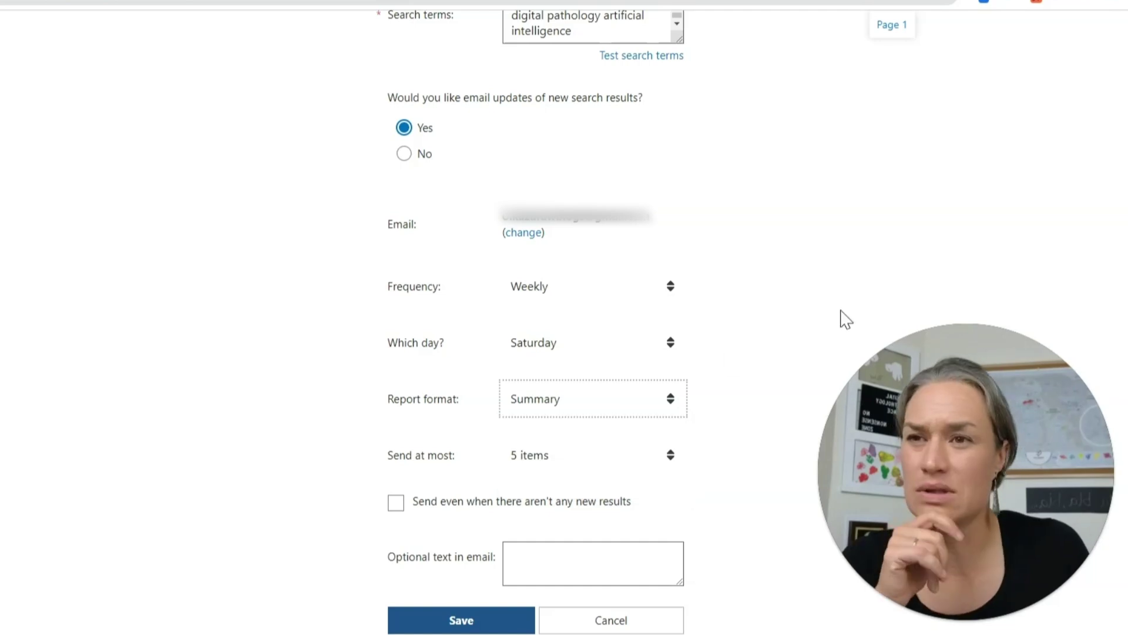
left_click(573, 465)
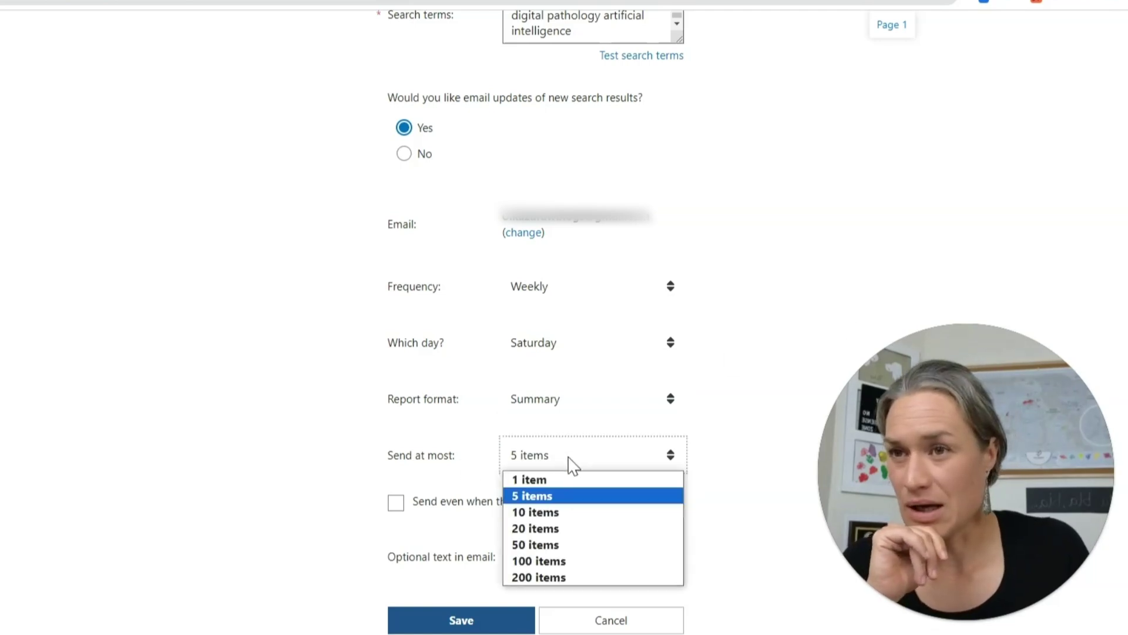
left_click(573, 499)
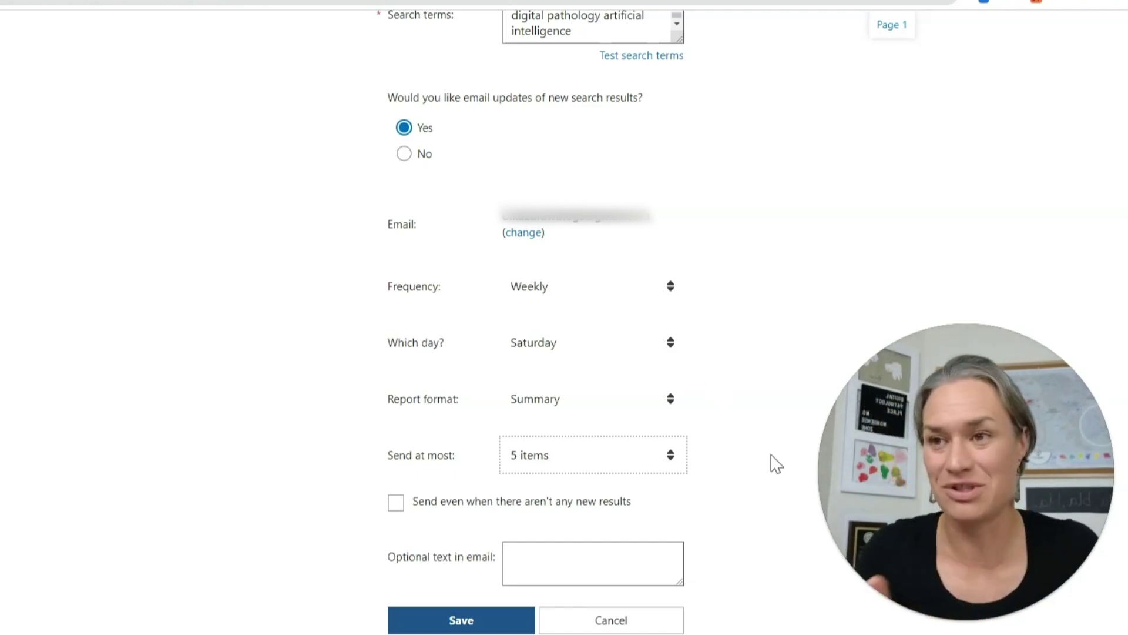
scroll(453, 446, "down", 1)
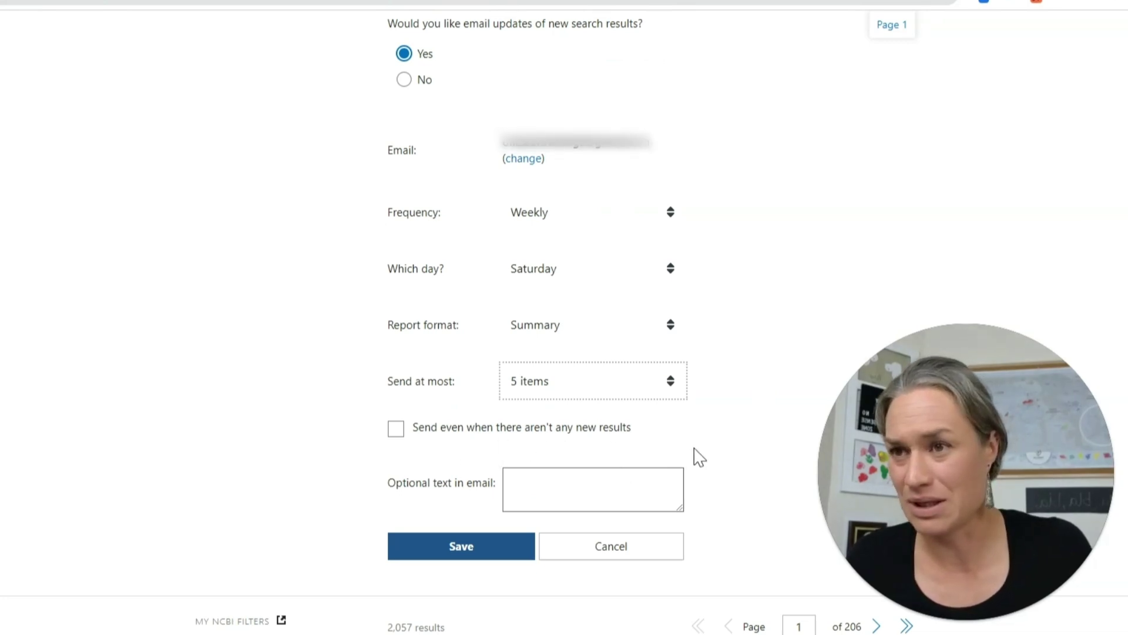
scroll(701, 455, "down", 1)
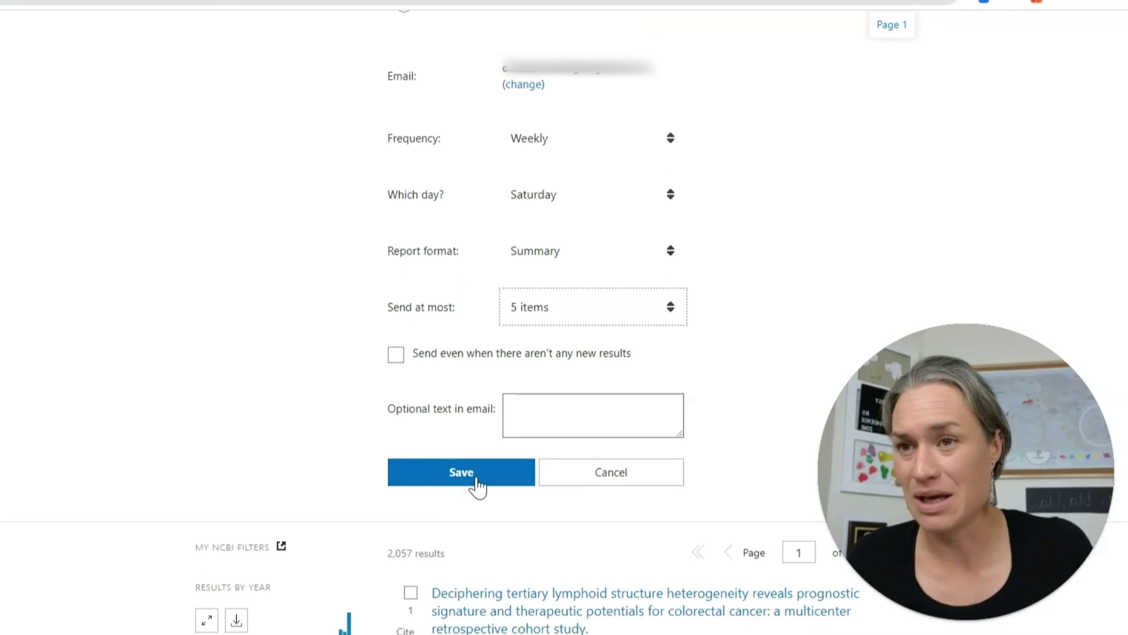
scroll(477, 487, "down", 1)
Save the alert, then review the Gmail alert's first article, highlighting its May 31 date and title
left_click(501, 403)
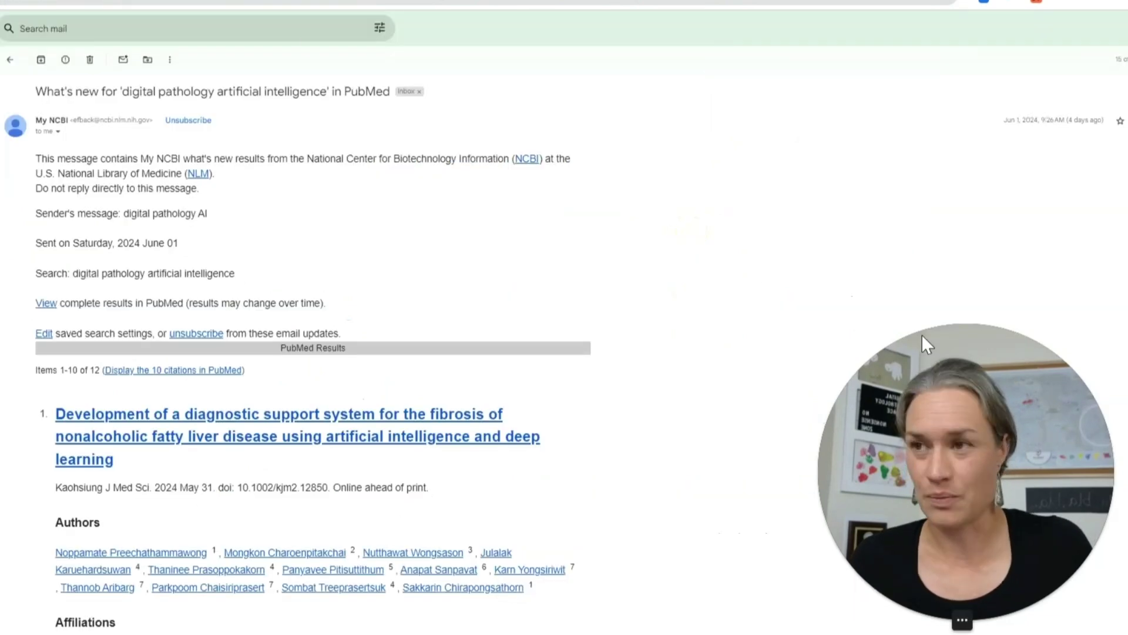
scroll(764, 276, "down", 3)
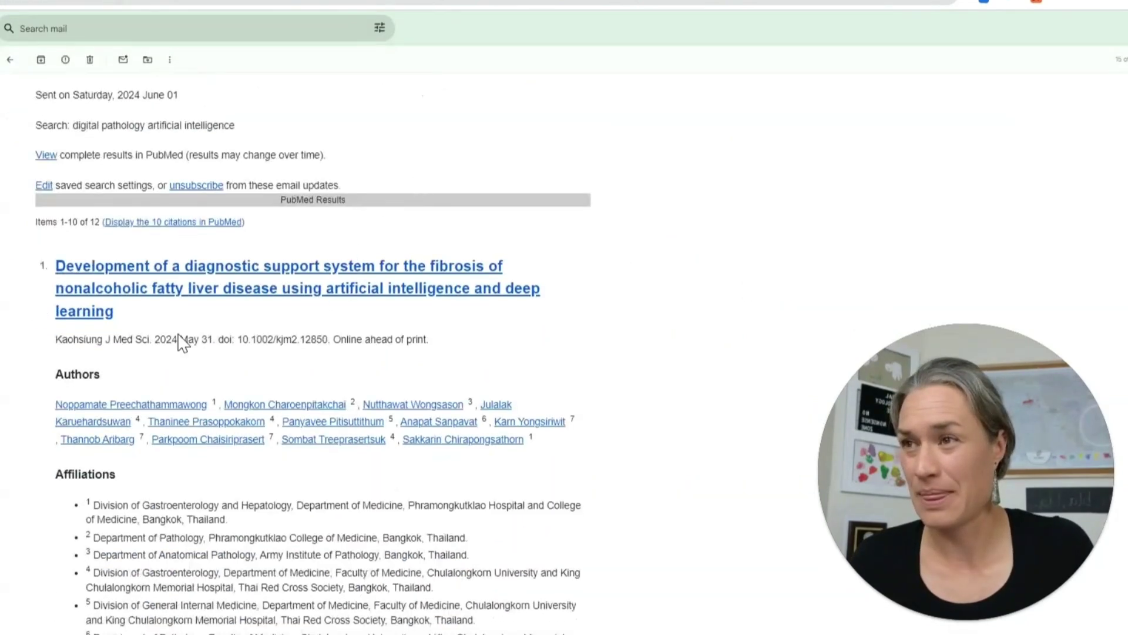
left_click_drag(178, 339, 223, 339)
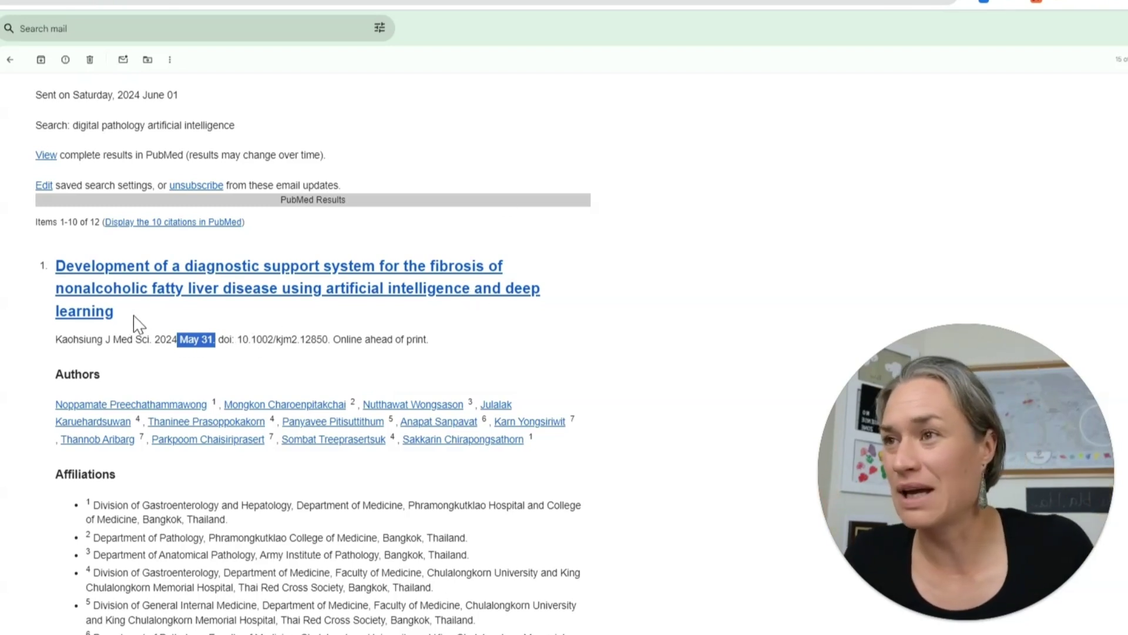
left_click_drag(127, 318, 52, 273)
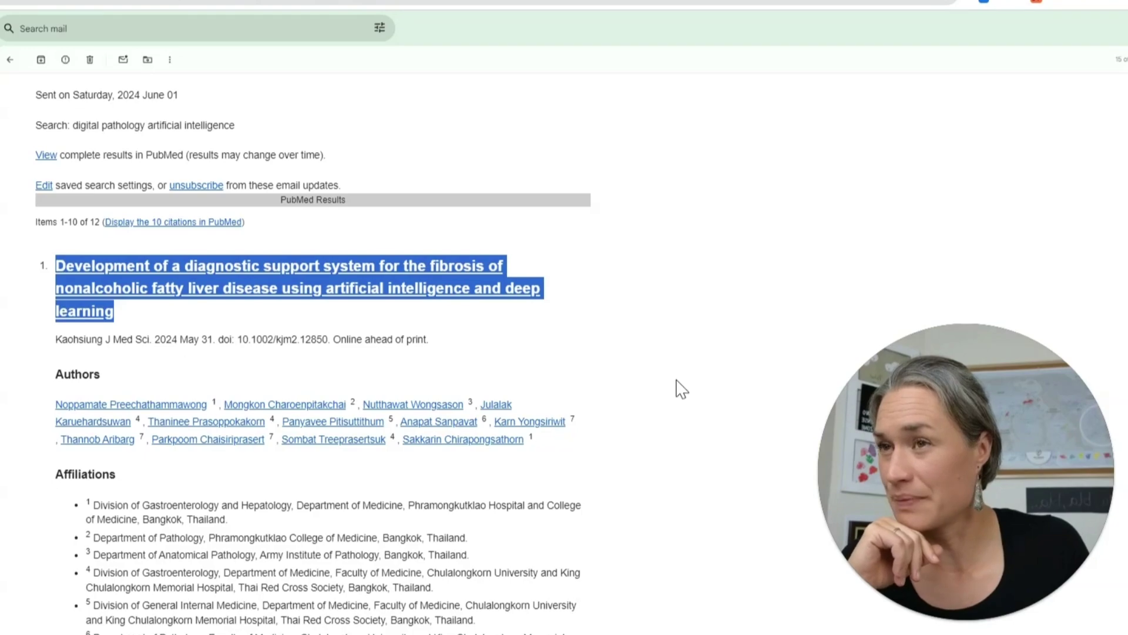
scroll(681, 389, "down", 8)
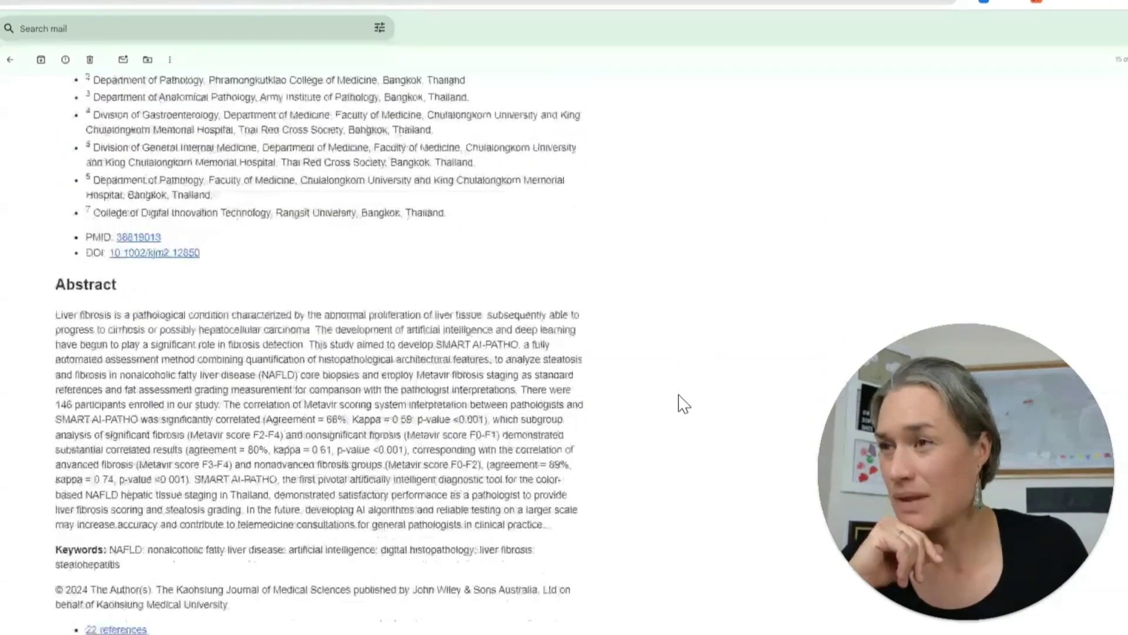
scroll(684, 403, "down", 7)
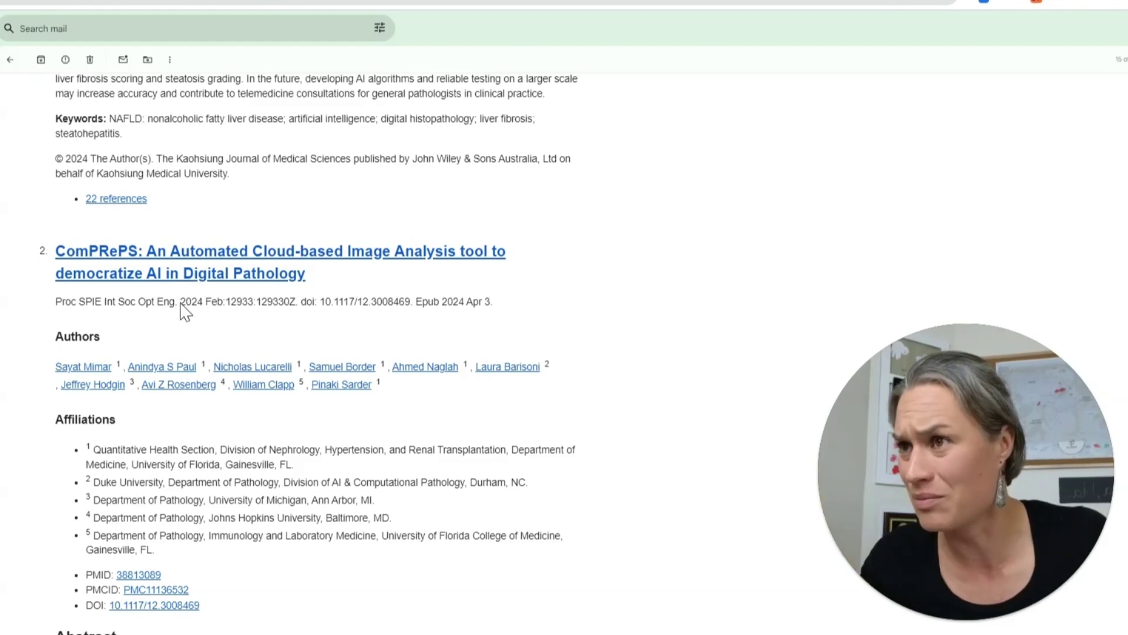
left_click_drag(181, 302, 221, 303)
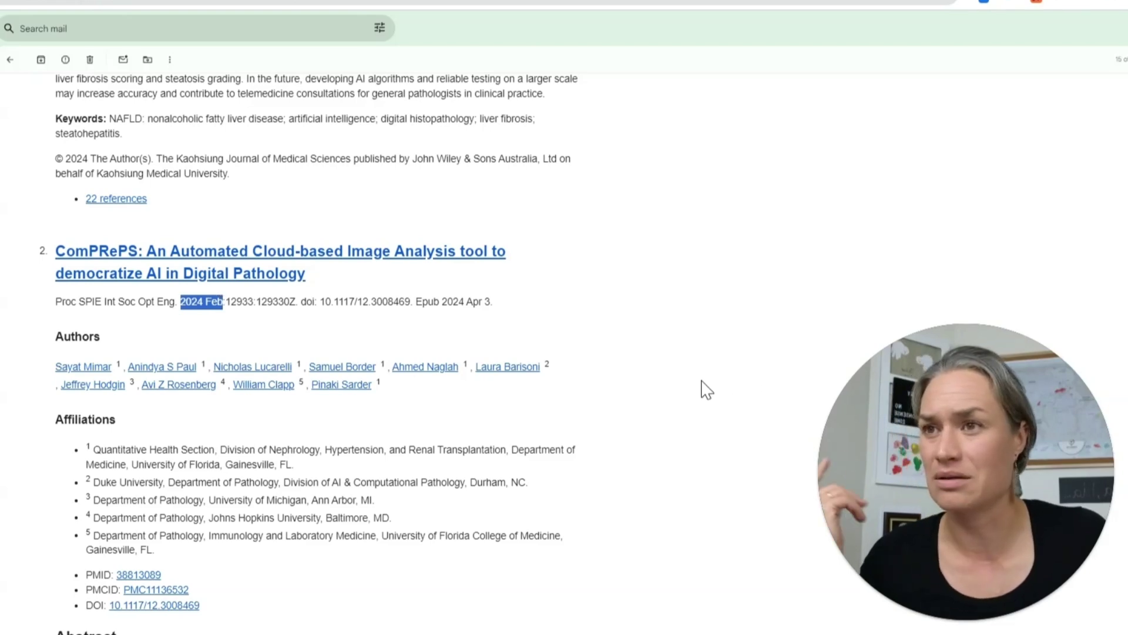
left_click_drag(416, 302, 499, 312)
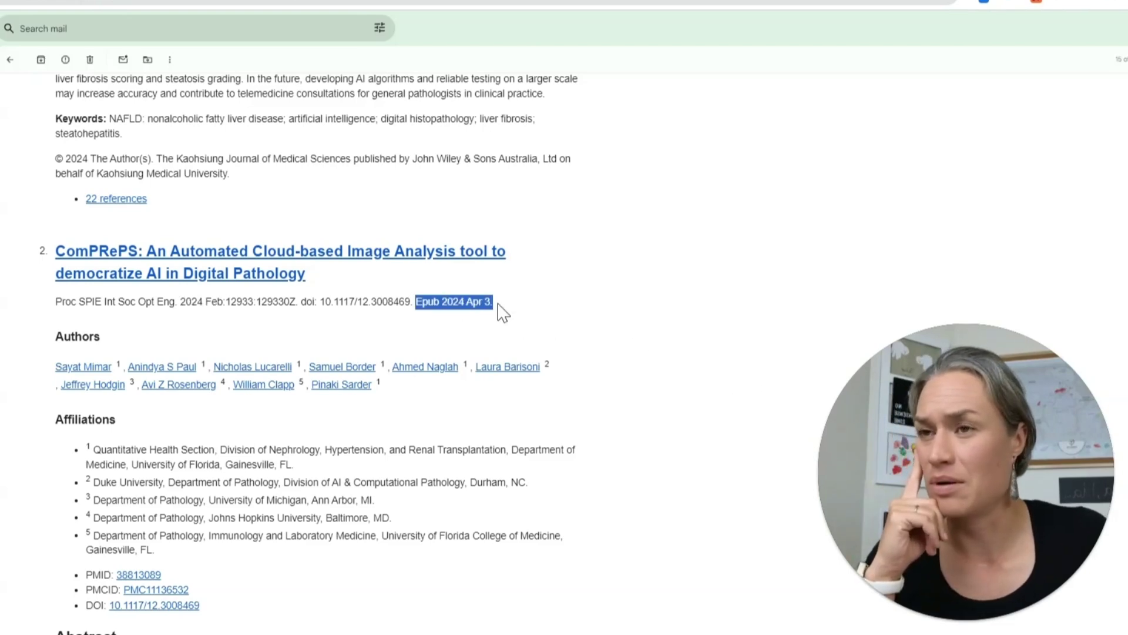
scroll(664, 327, "down", 13)
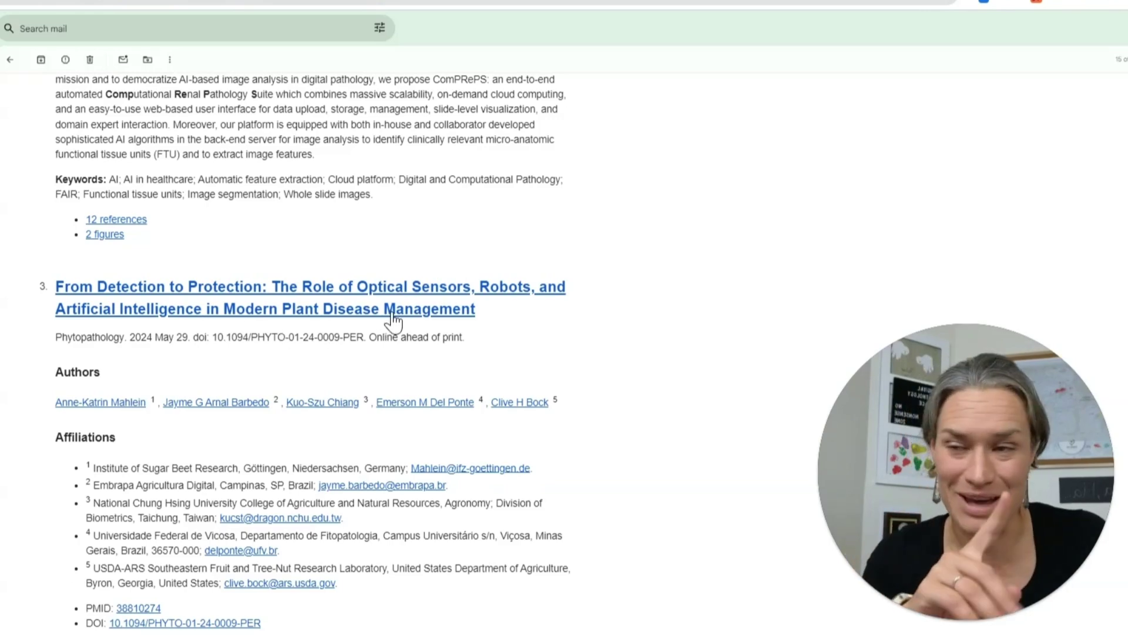
scroll(392, 318, "down", 15)
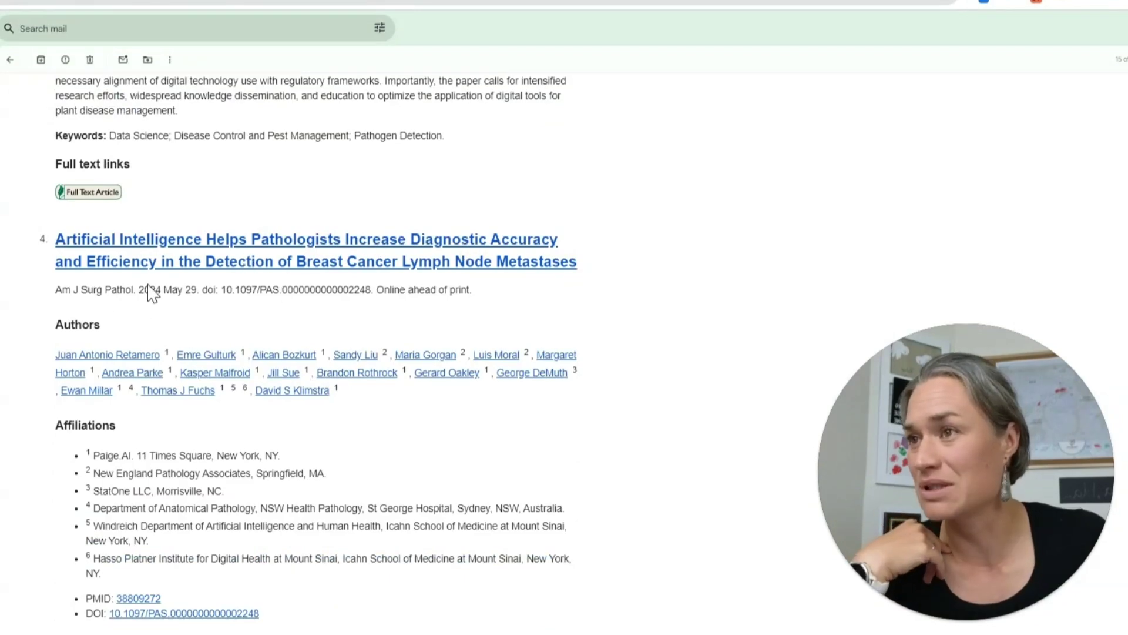
left_click_drag(138, 292, 198, 292)
scroll(391, 362, "down", 9)
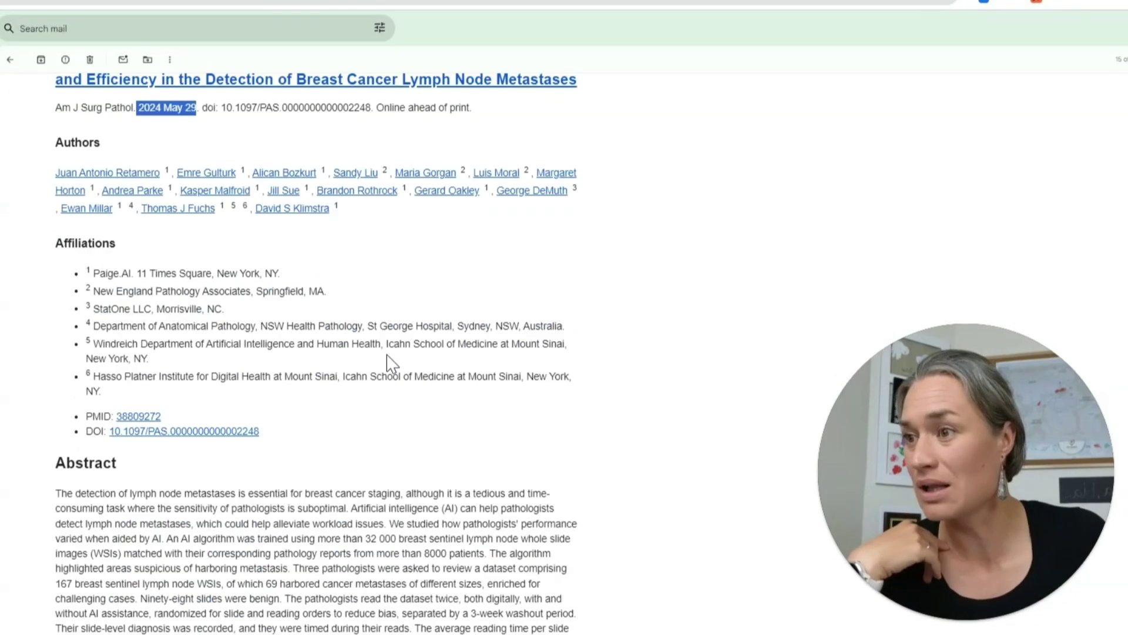
scroll(392, 353, "down", 7)
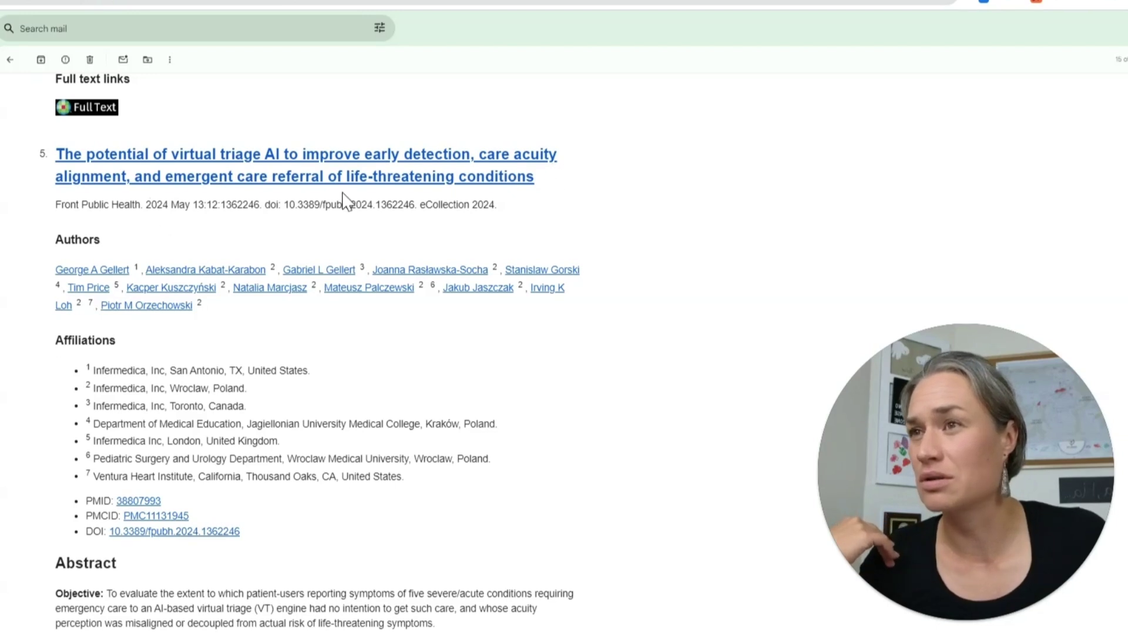
left_click_drag(85, 387, 81, 405)
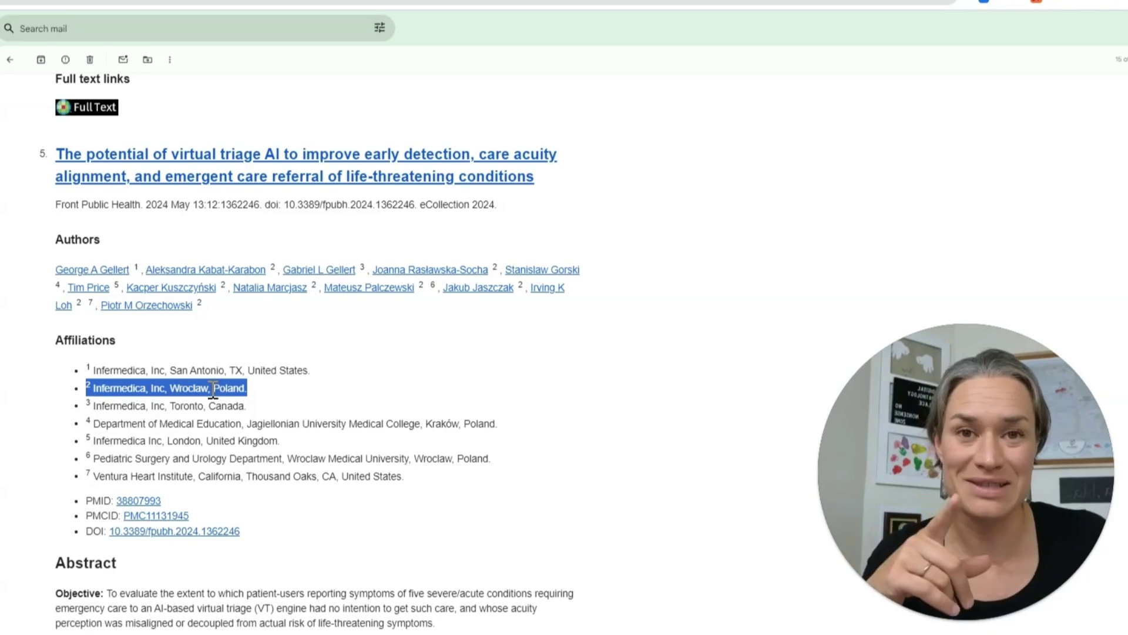
scroll(453, 382, "down", 15)
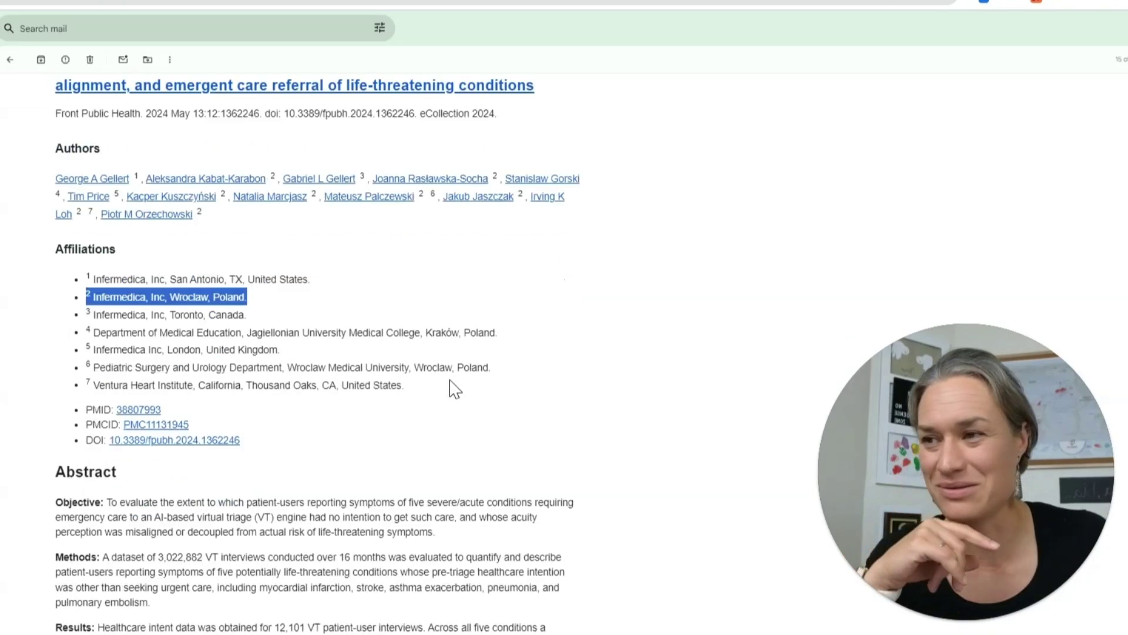